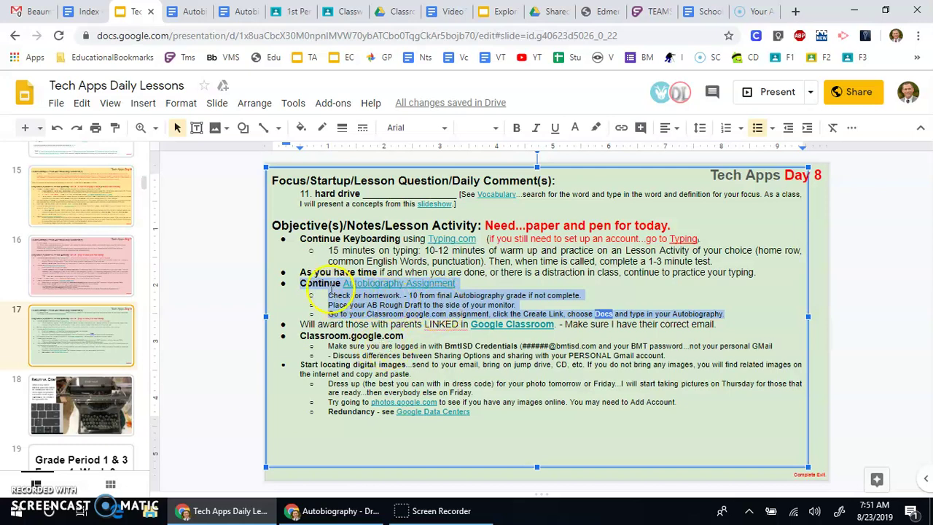
- Review the overview of the project phases at the start of the Autobiography MS assignment sheet
click(298, 283)
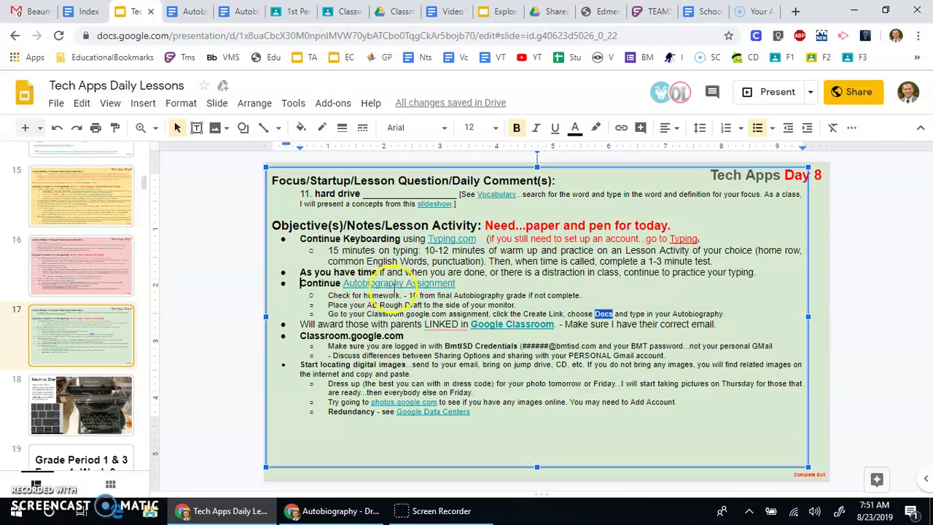
click(186, 11)
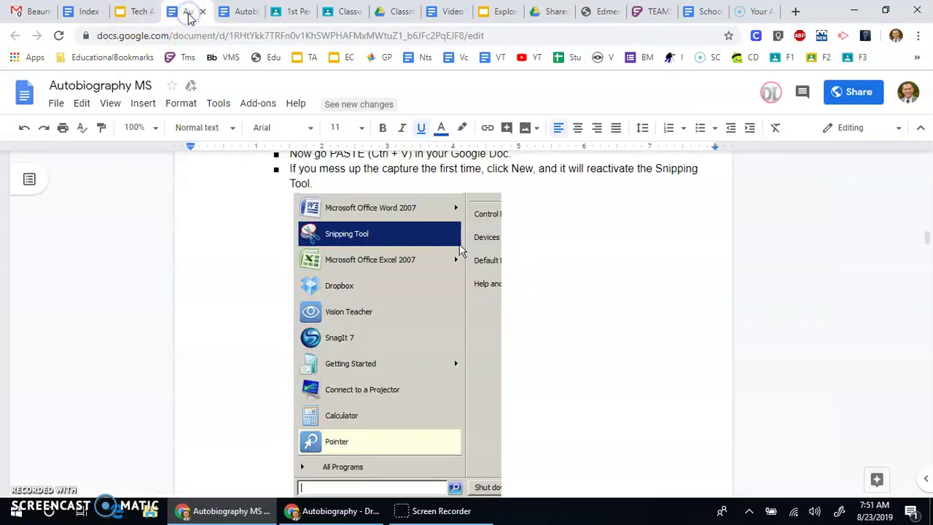
scroll(434, 364, up, 20)
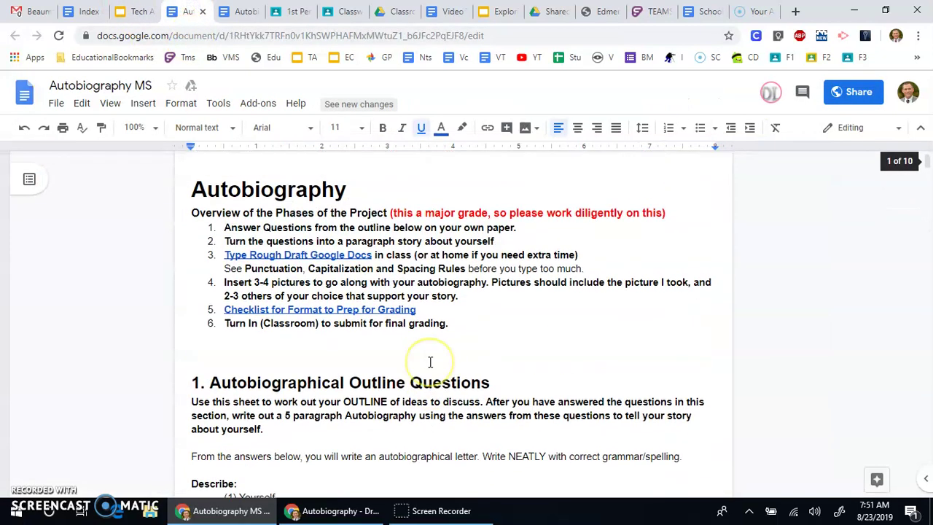
- Open the Autobiography assignment in Google Classroom and create a new Docs file for its student work
click(349, 15)
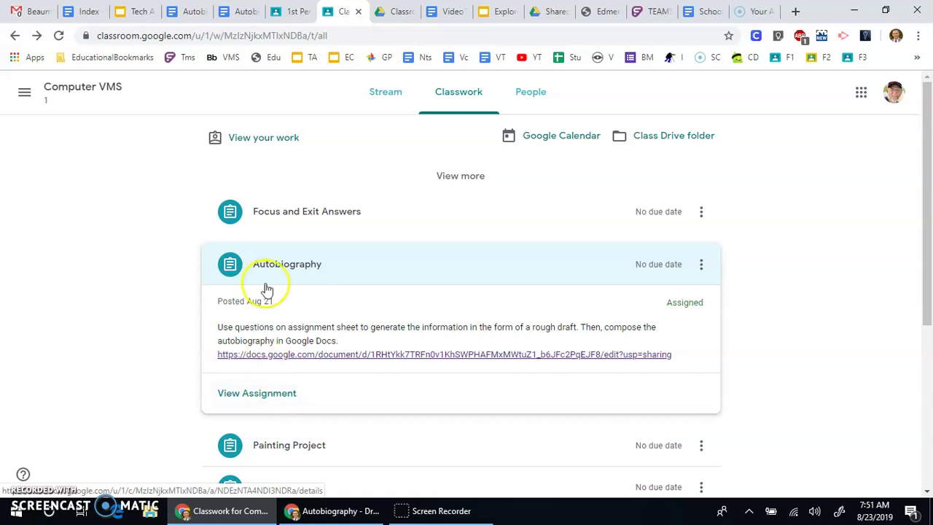
click(247, 395)
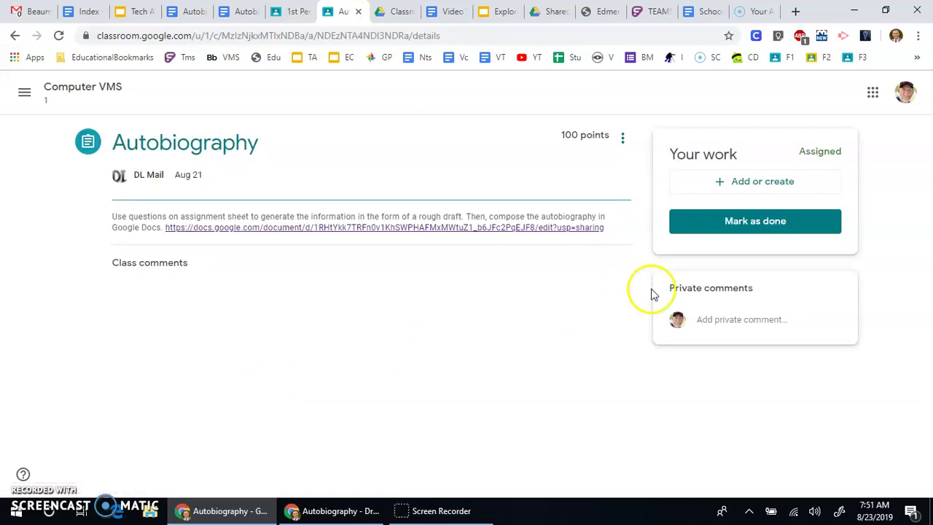
click(758, 189)
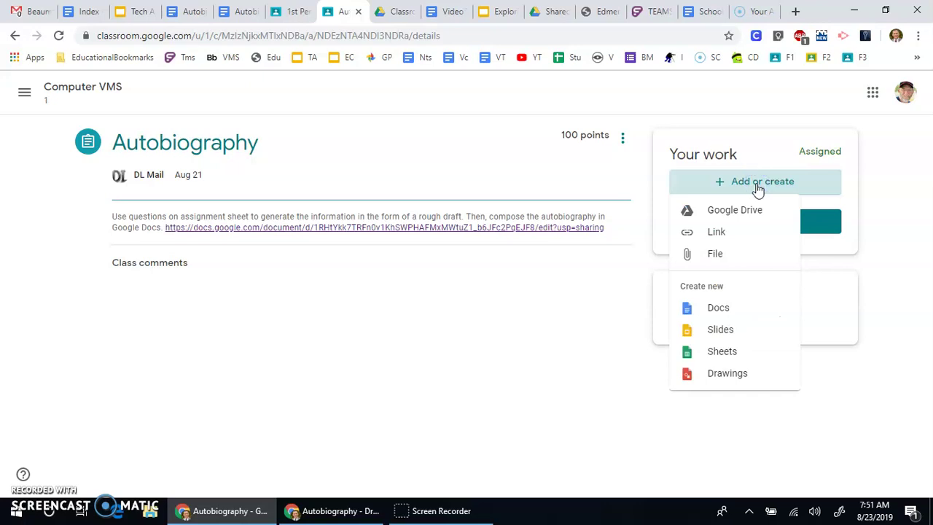
click(745, 217)
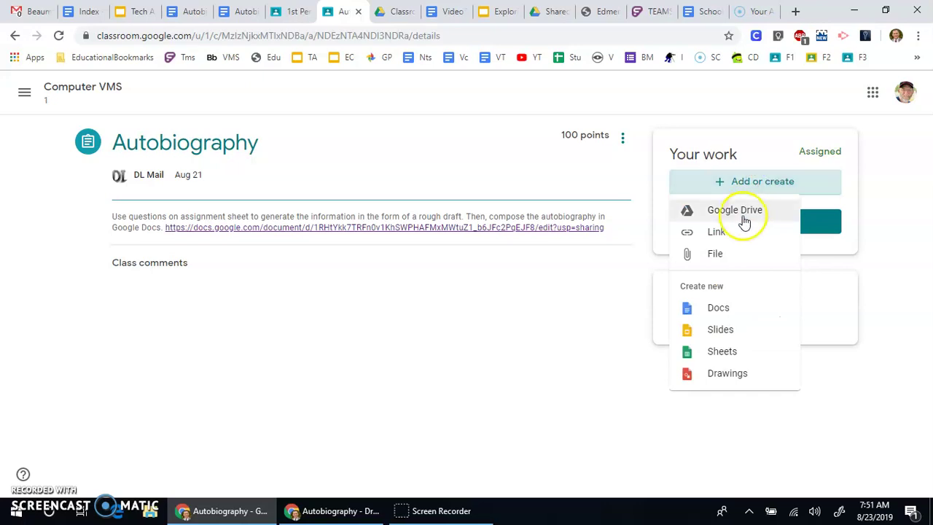
click(712, 310)
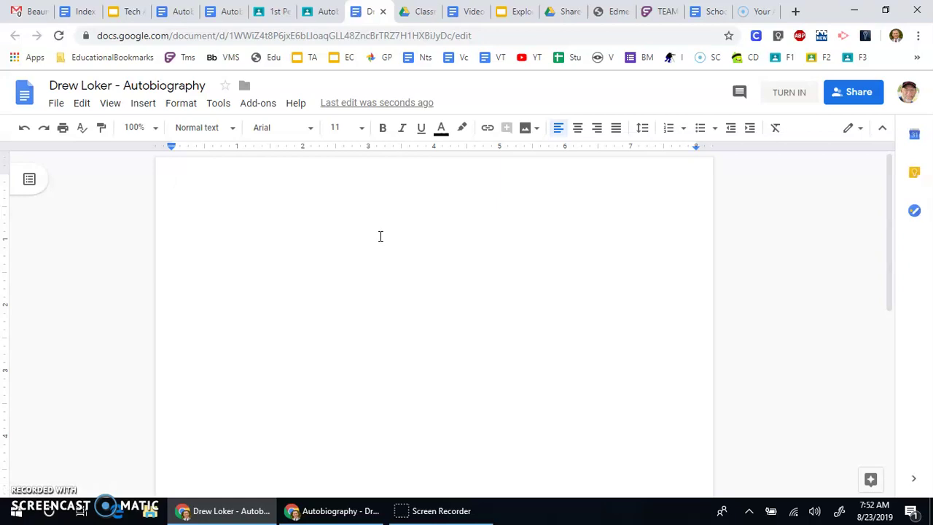
- Try "My Story" as the title on the document's first line, and remove it
text(My Story)
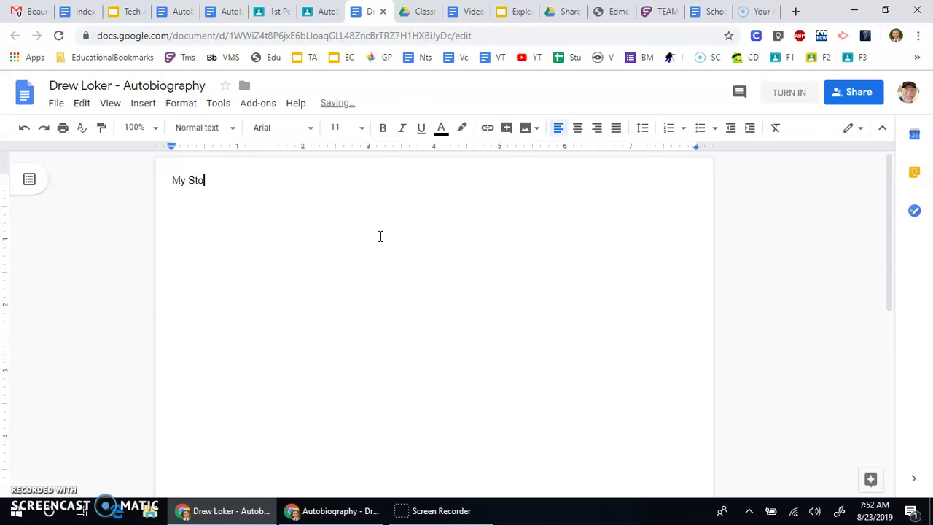
key(Return)
key(BackSpace)
key(BackSpace)
key(BackSpace)
key(BackSpace)
key(BackSpace)
key(BackSpace)
key(BackSpace)
key(BackSpace)
- Try "All About Me" as the document's title, and clear the line again
text(All About Me)
key(BackSpace)
key(BackSpace)
key(BackSpace)
key(BackSpace)
key(BackSpace)
key(BackSpace)
key(BackSpace)
key(BackSpace)
key(BackSpace)
key(BackSpace)
key(BackSpace)
- Try "The Strange Life of a Teacher" as the title, and delete it from the first line
text(The Strange Life of)
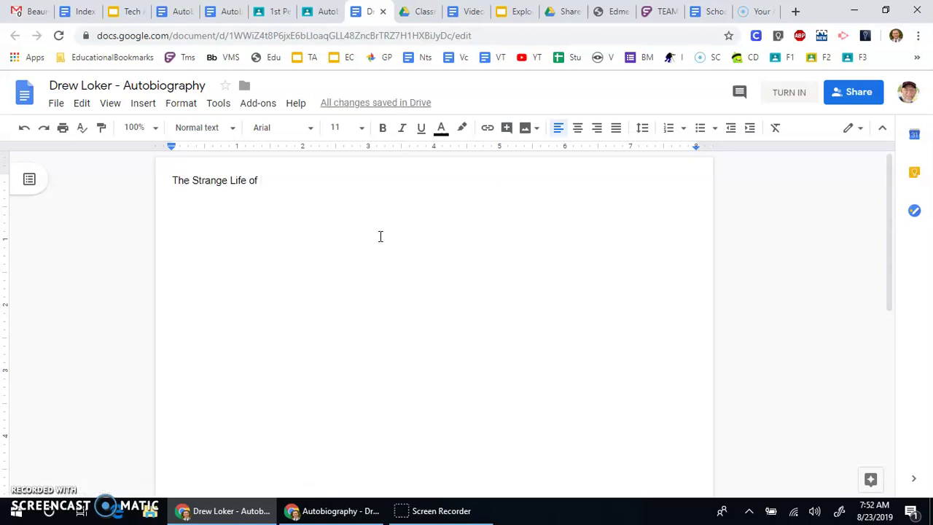
text( a Teacher)
key(BackSpace)
key(BackSpace)
key(BackSpace)
key(BackSpace)
key(BackSpace)
key(BackSpace)
key(BackSpace)
key(BackSpace)
key(BackSpace)
key(BackSpace)
key(BackSpace)
key(BackSpace)
key(BackSpace)
key(BackSpace)
key(BackSpace)
key(BackSpace)
key(BackSpace)
key(BackSpace)
key(BackSpace)
key(BackSpace)
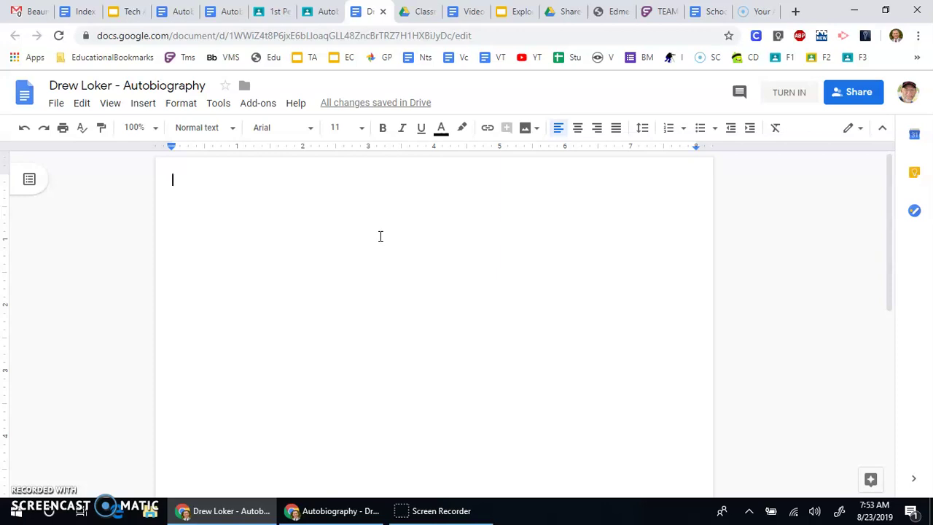
- Title the document "All About Me" and leave one blank line beneath it
text(All About Me)
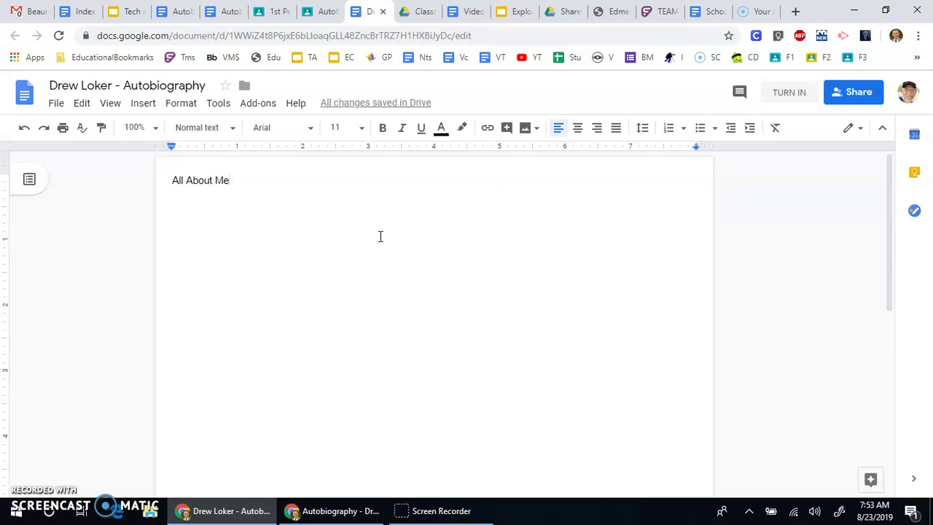
key(Return)
key(Return)
- Examine the "Return vs. Enter" slide in the Tech Apps Daily Lessons presentation
click(121, 16)
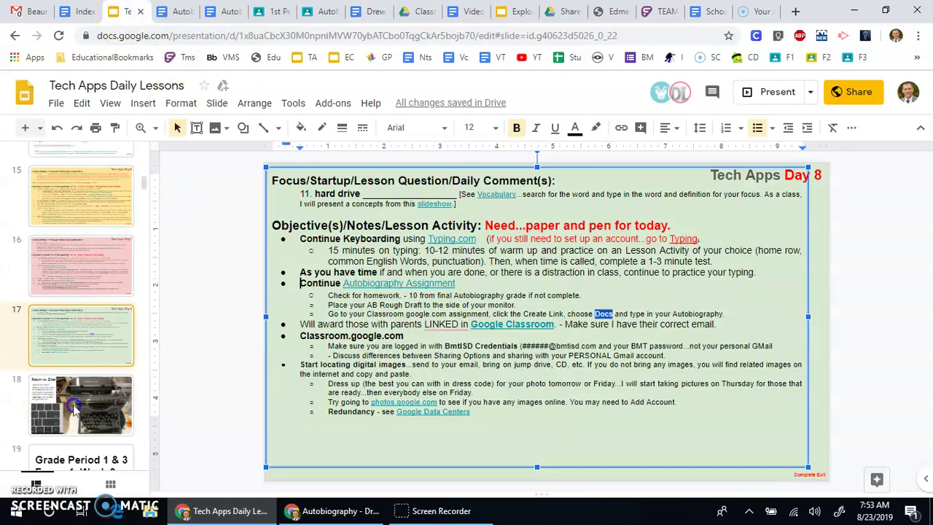
click(87, 400)
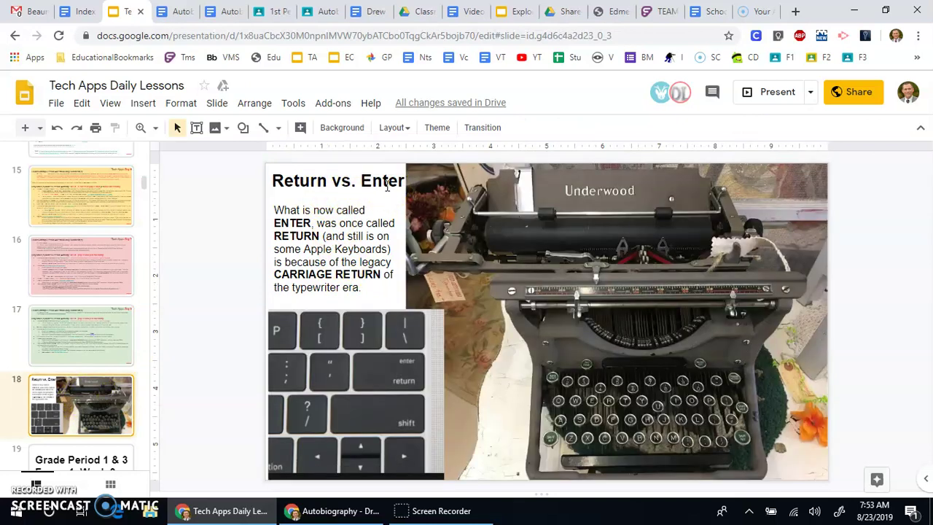
click(360, 389)
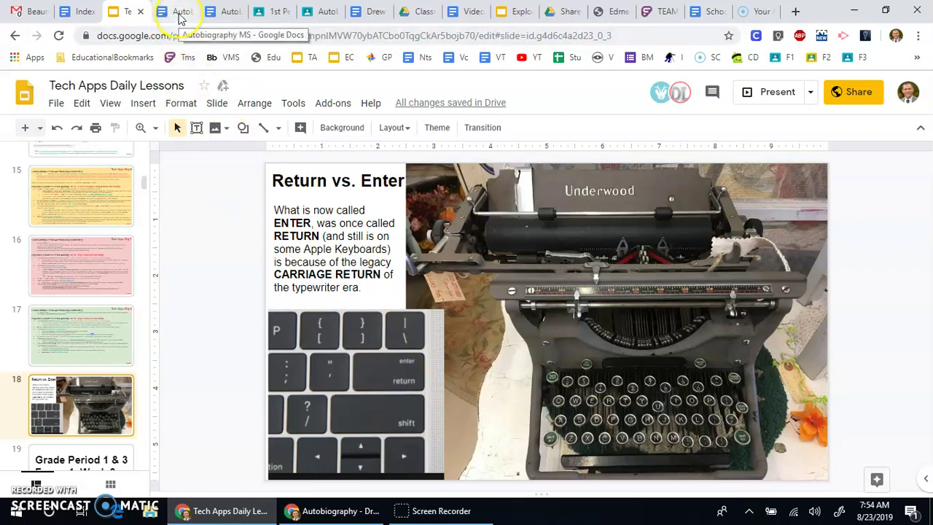
click(180, 15)
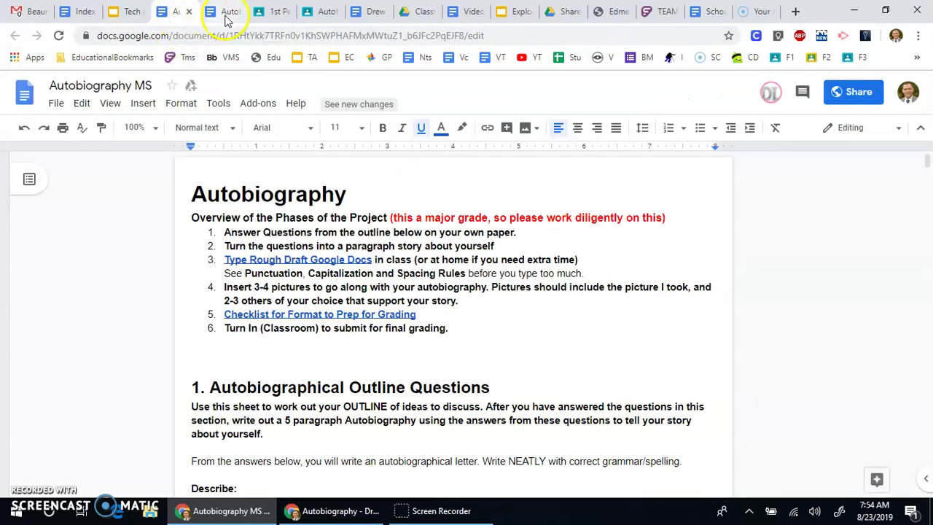
- Return to the new autobiography document and place the cursor on the second line below the title
click(370, 12)
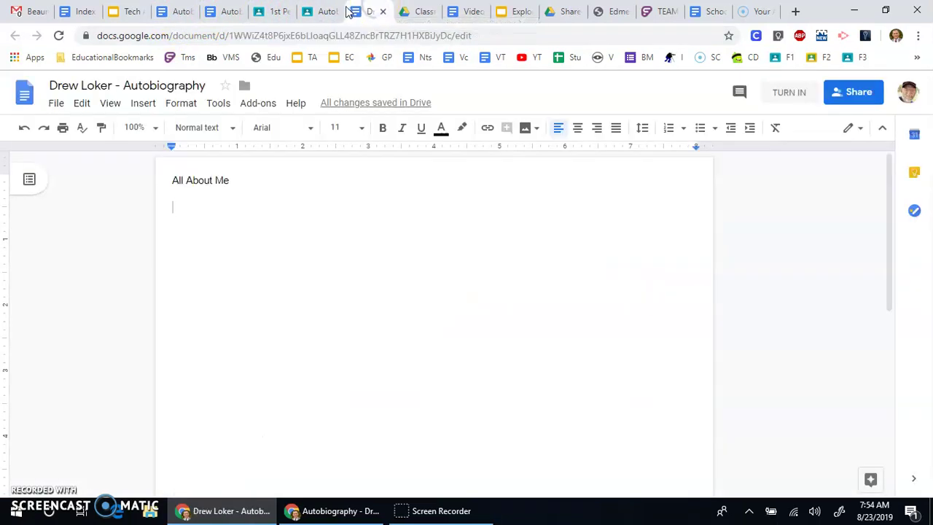
click(178, 197)
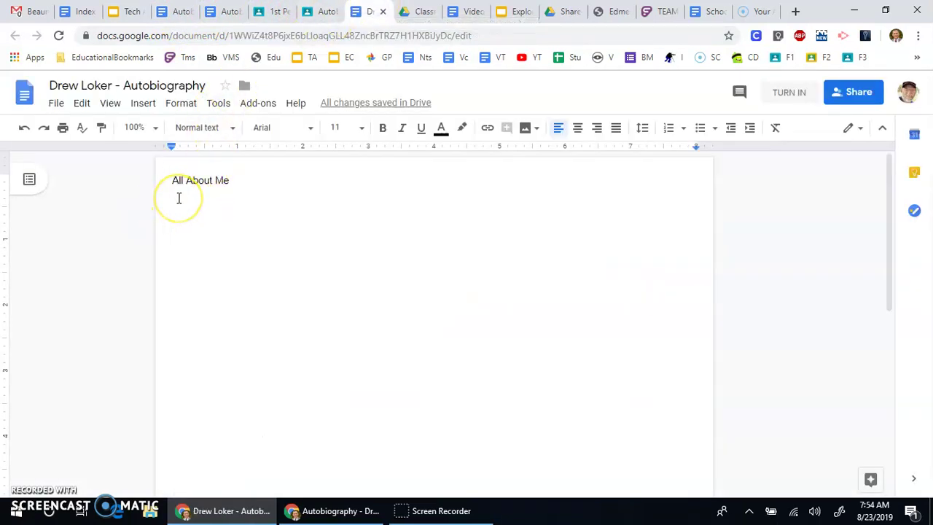
click(226, 188)
click(195, 207)
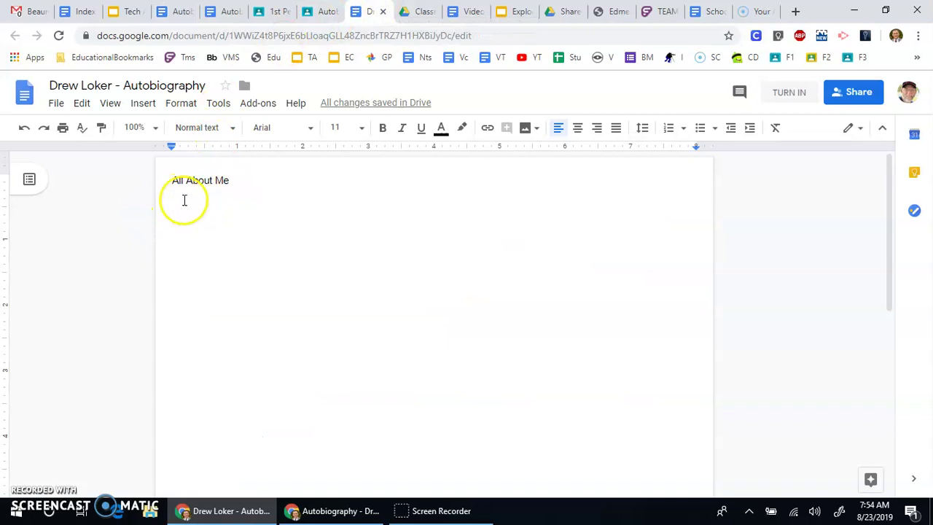
click(179, 195)
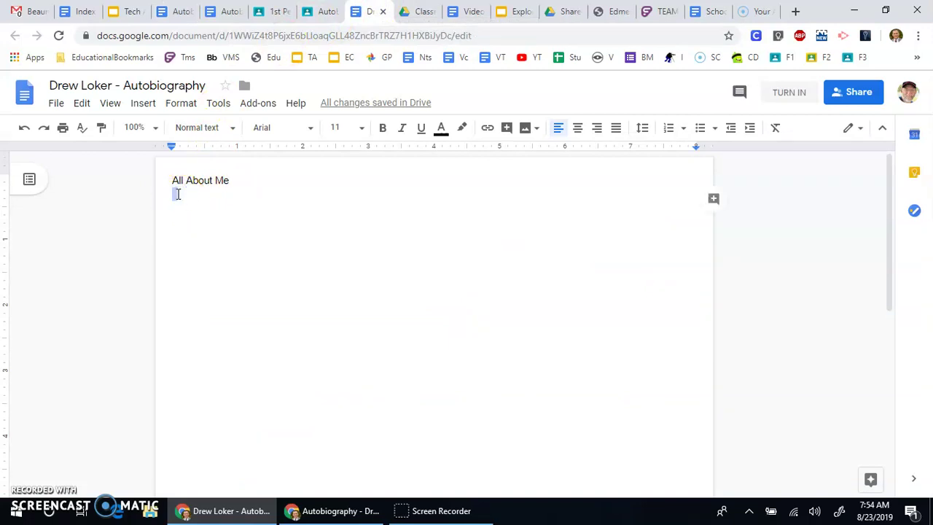
click(181, 210)
- Try an opening sentence that starts "My name is" and gives the author's name, and delete it
text(My name is )
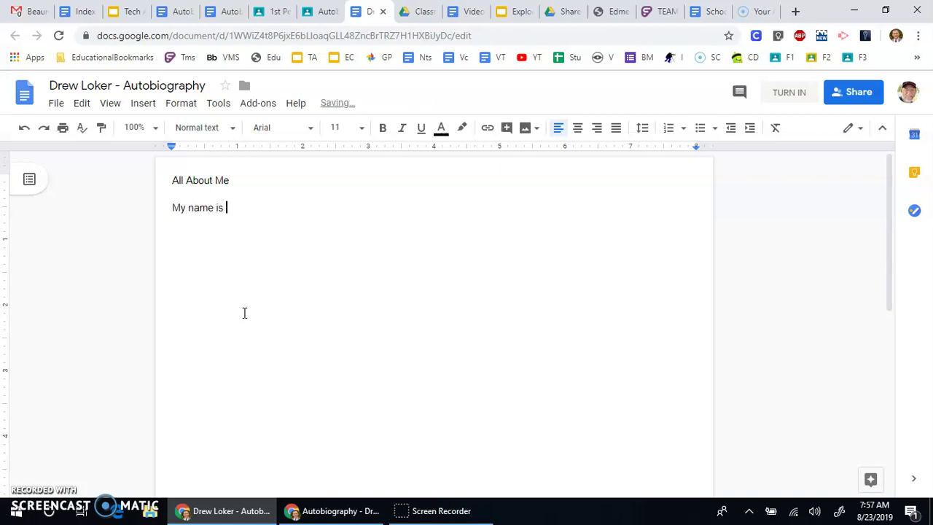
text(George Loker.)
key(BackSpace)
key(BackSpace)
key(BackSpace)
key(BackSpace)
key(BackSpace)
key(BackSpace)
key(BackSpace)
key(BackSpace)
key(BackSpace)
key(BackSpace)
key(BackSpace)
key(BackSpace)
key(BackSpace)
key(BackSpace)
key(BackSpace)
key(BackSpace)
key(BackSpace)
key(BackSpace)
key(BackSpace)
key(BackSpace)
key(BackSpace)
key(BackSpace)
key(BackSpace)
key(BackSpace)
key(BackSpace)
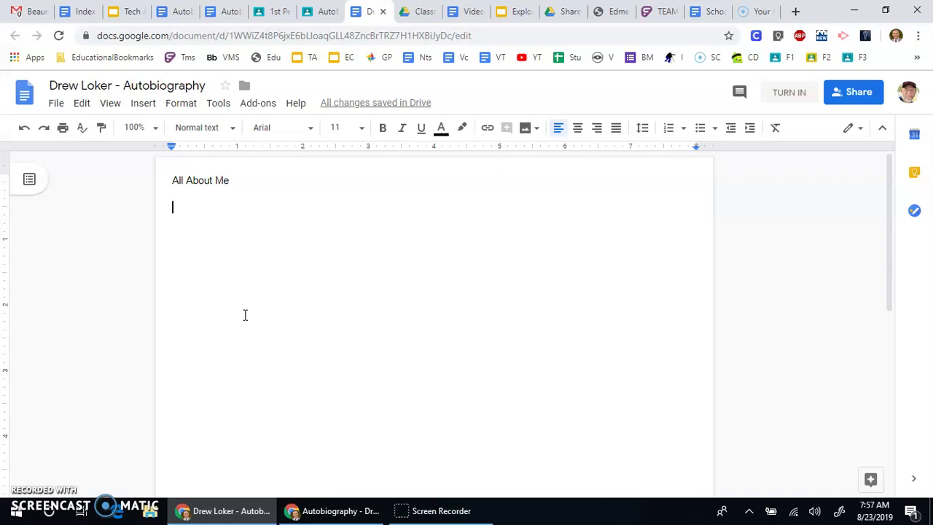
- Write the opening sentence "A resident of SOutheast Texas for 40 years, I graduated from Lamar University and West Brook HS."
text(A resident)
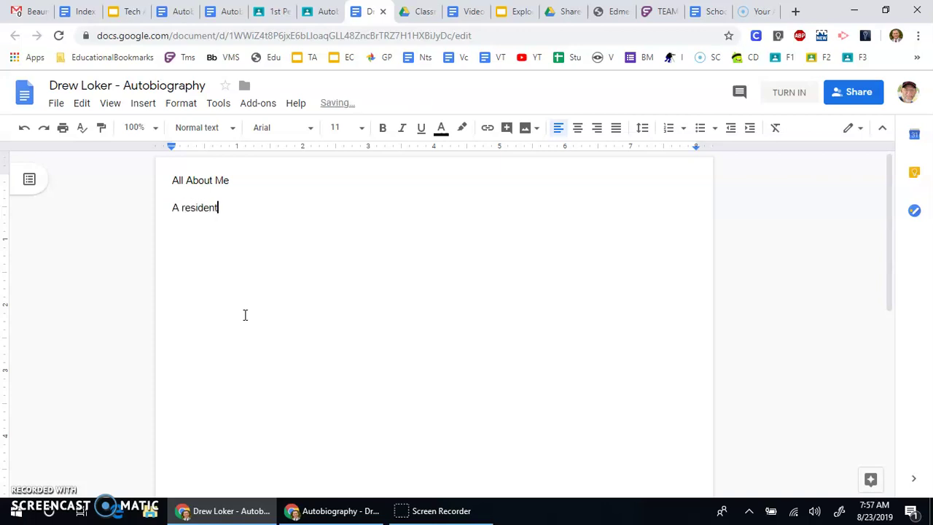
text( of SOuthest)
key(BackSpace)
key(BackSpace)
text(ast,)
key(BackSpace)
key(BackSpace)
text(Texas for )
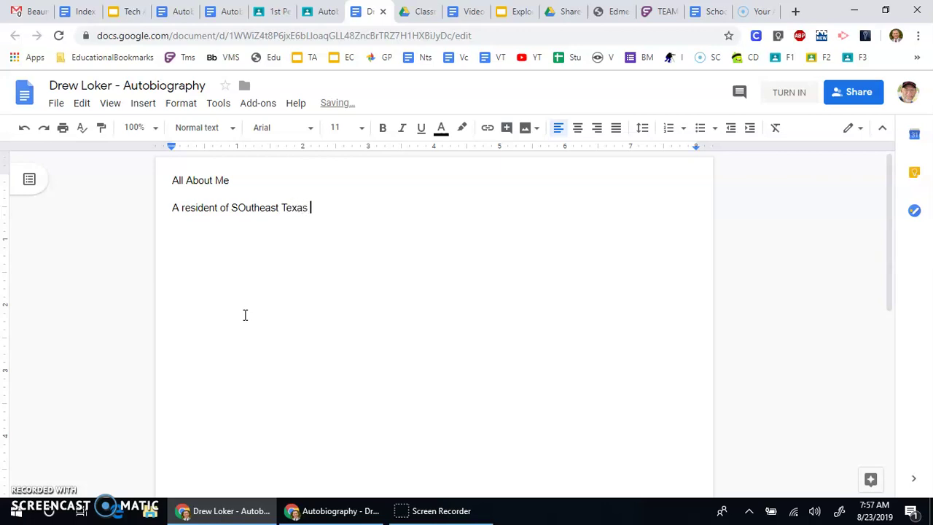
text(40 years.)
key(BackSpace)
text(, I gradua)
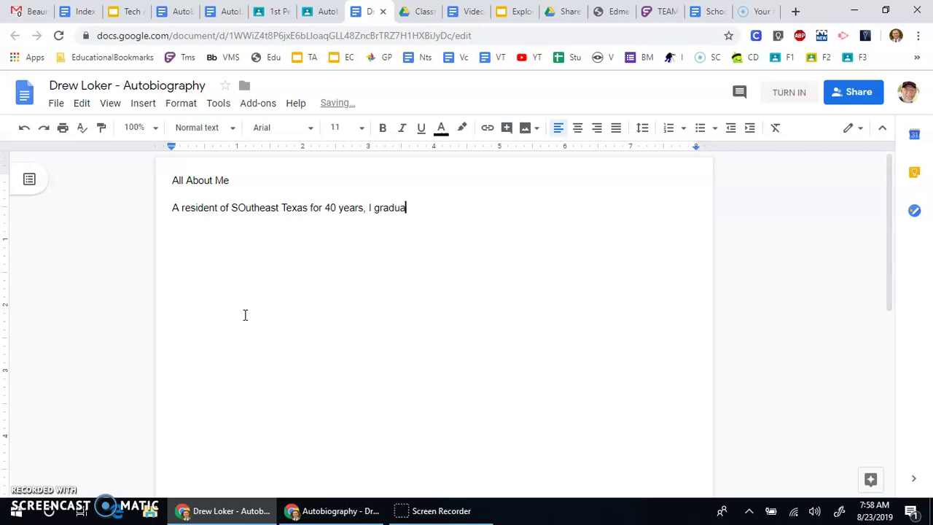
text(ted from Lamar Univer)
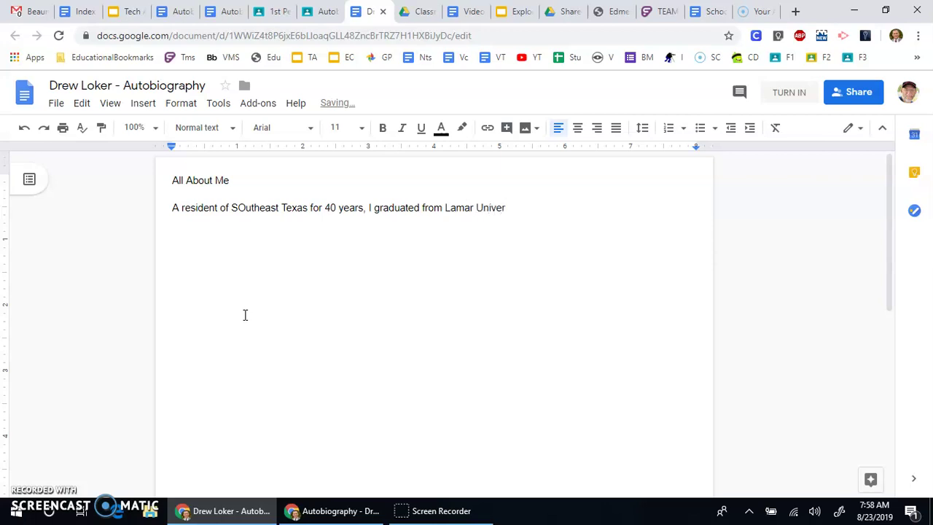
text(sity and West Bro)
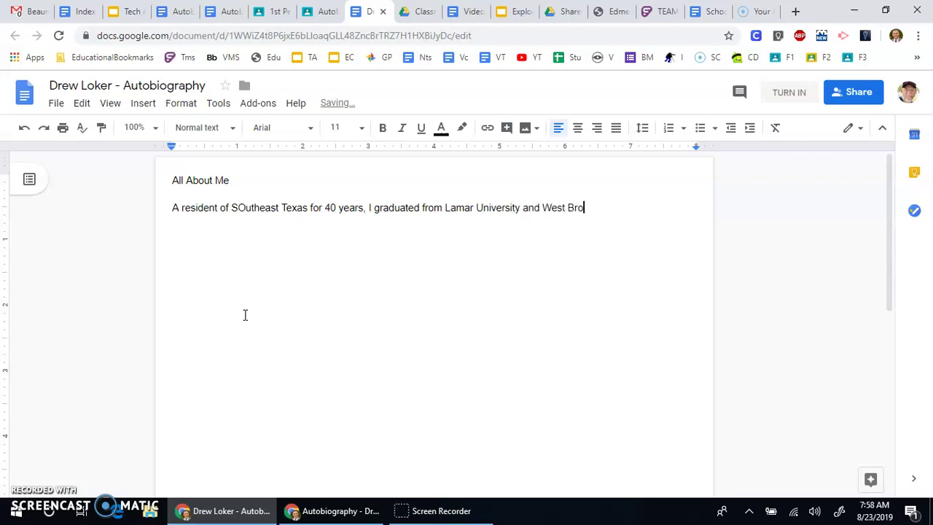
text(ok HS)
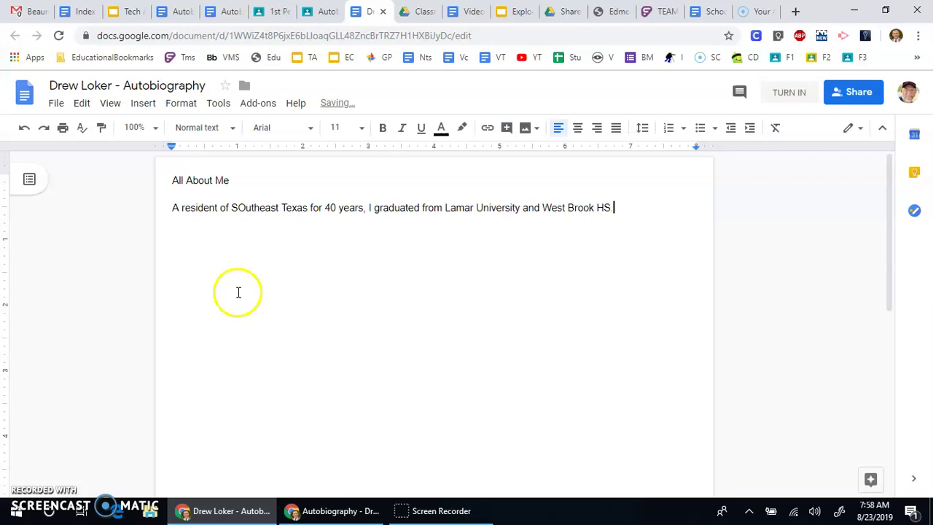
- Correct "SOutheast" to "Southeast" and place the cursor at the end of the opening sentence
click(245, 208)
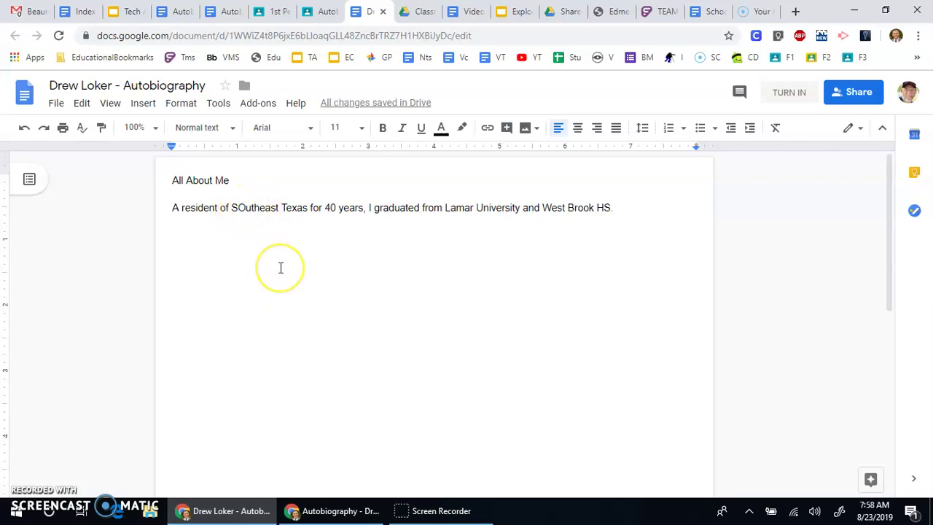
key(BackSpace)
text(o)
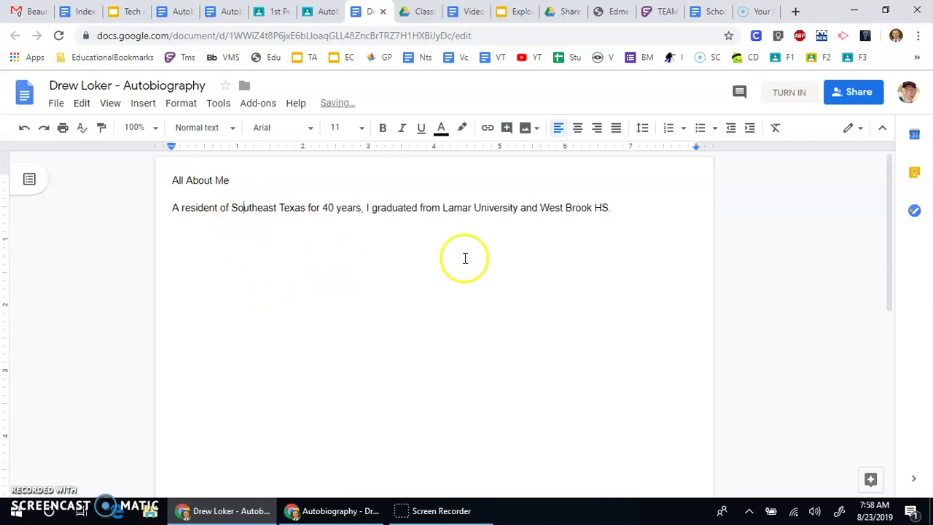
click(618, 208)
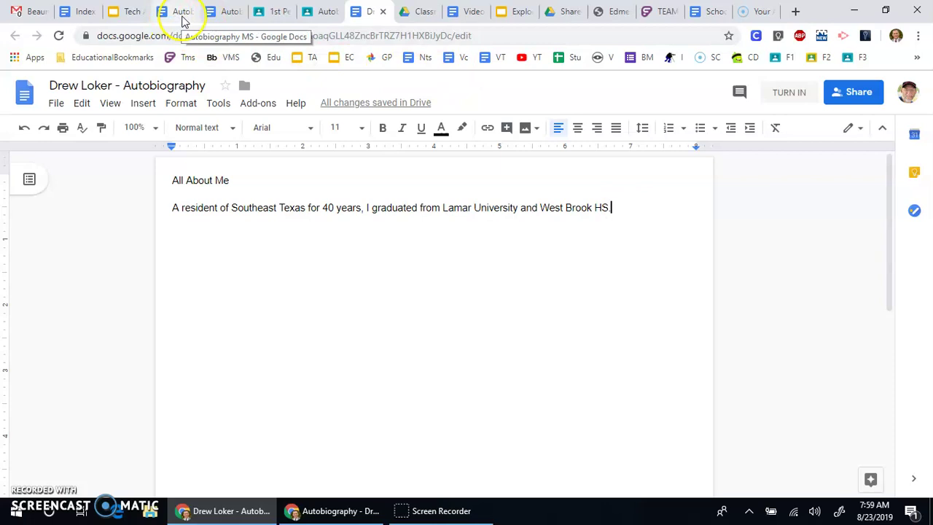
- Review the autobiographical outline questions on the Autobiography MS assignment sheet, from describing yourself through goals in life
click(182, 15)
scroll(306, 394, down, 3)
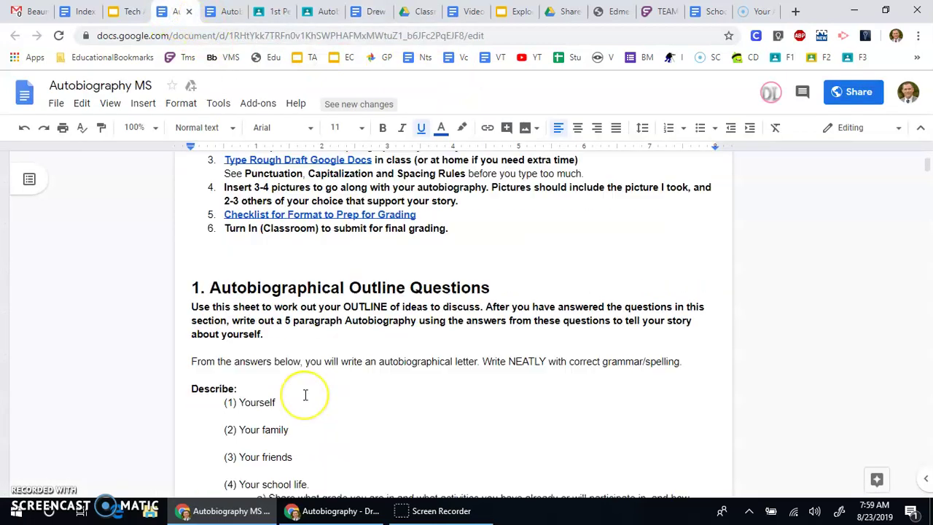
scroll(307, 392, down, 2)
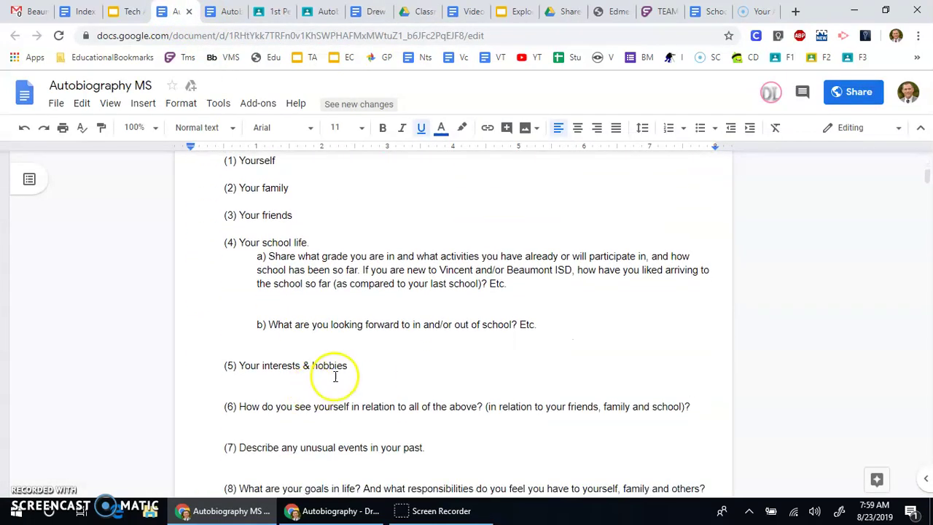
click(222, 245)
scroll(240, 291, down, 1)
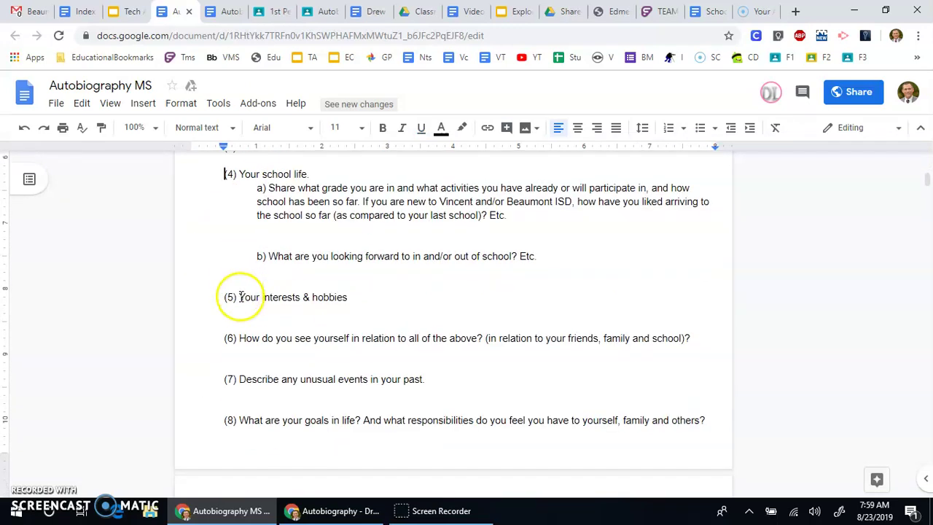
scroll(243, 306, down, 1)
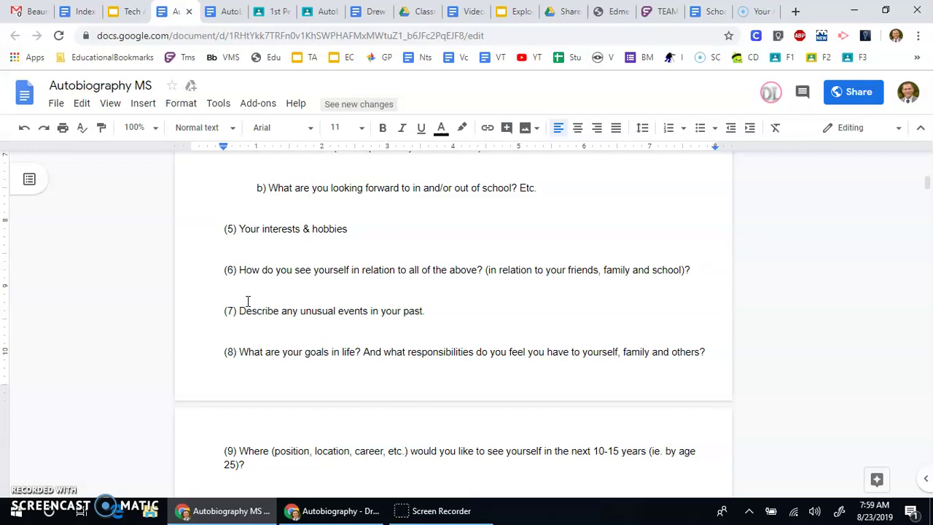
- Review outline questions (7) to (9) on the assignment sheet, highlight (8) and (9), and look at the sample autobiography with pictures
click(262, 311)
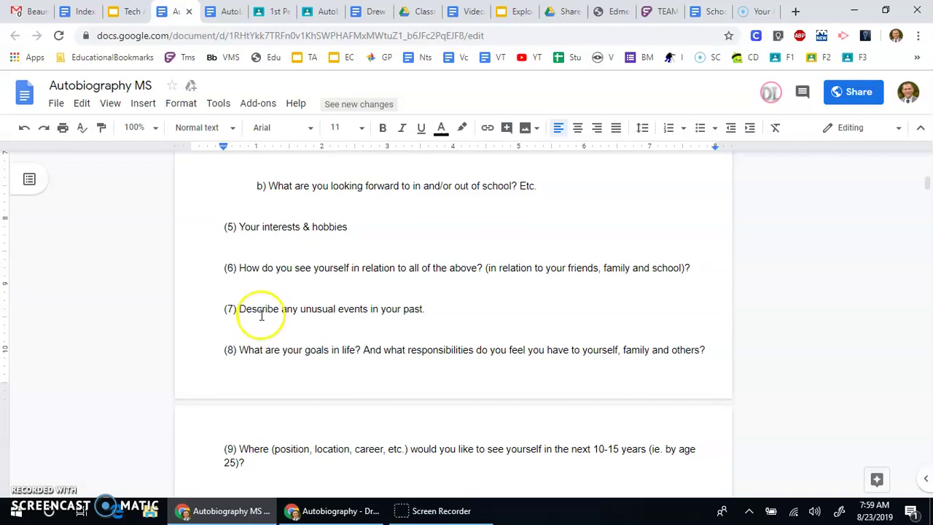
scroll(261, 318, down, 1)
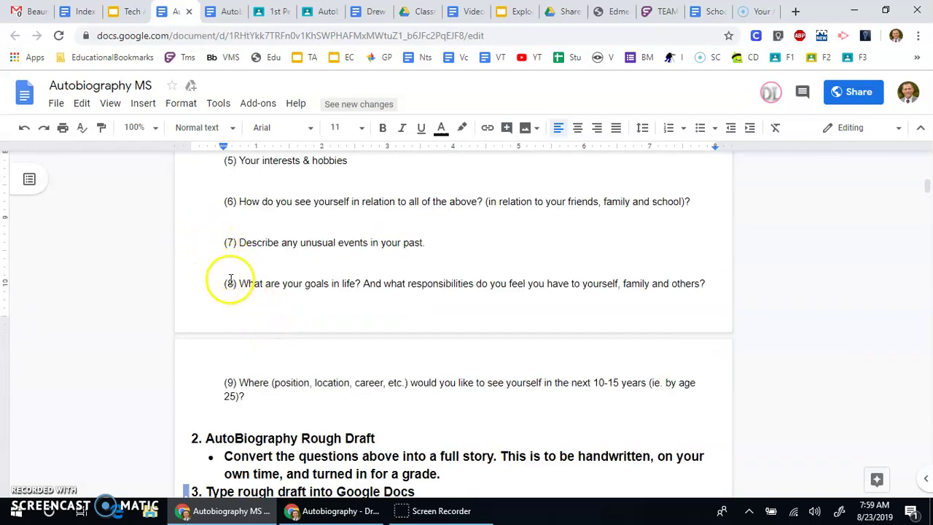
drag(222, 283, 281, 395)
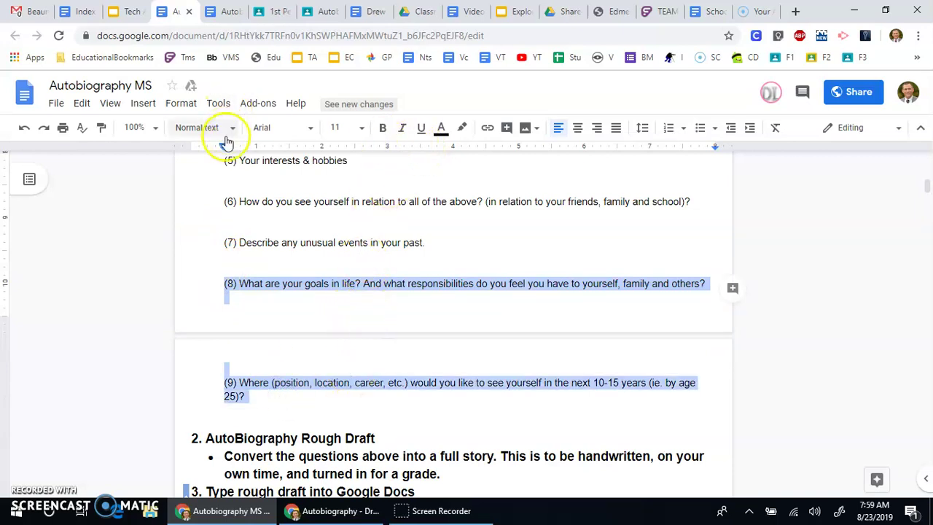
click(225, 18)
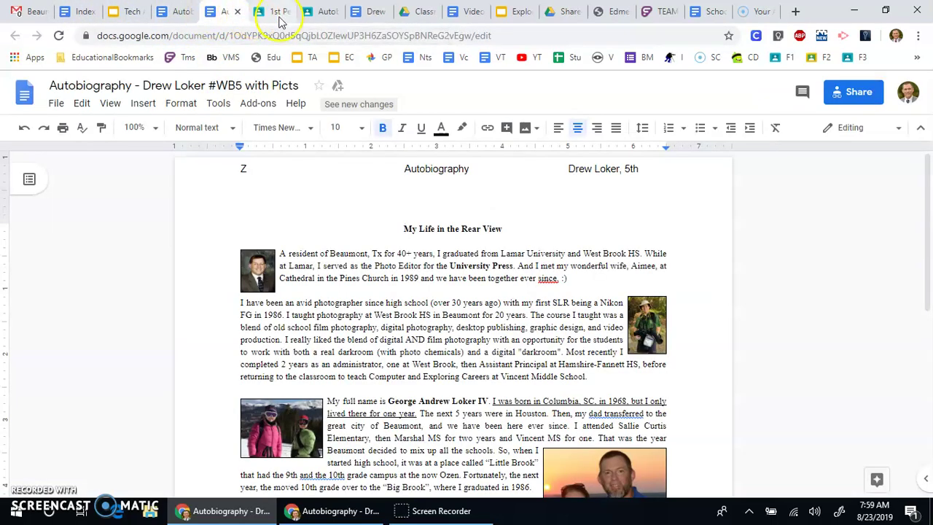
- Add "While at Lamar, I served as the Photo Editor for the UNiversity Press" after the opening sentence in the assignment document
click(372, 13)
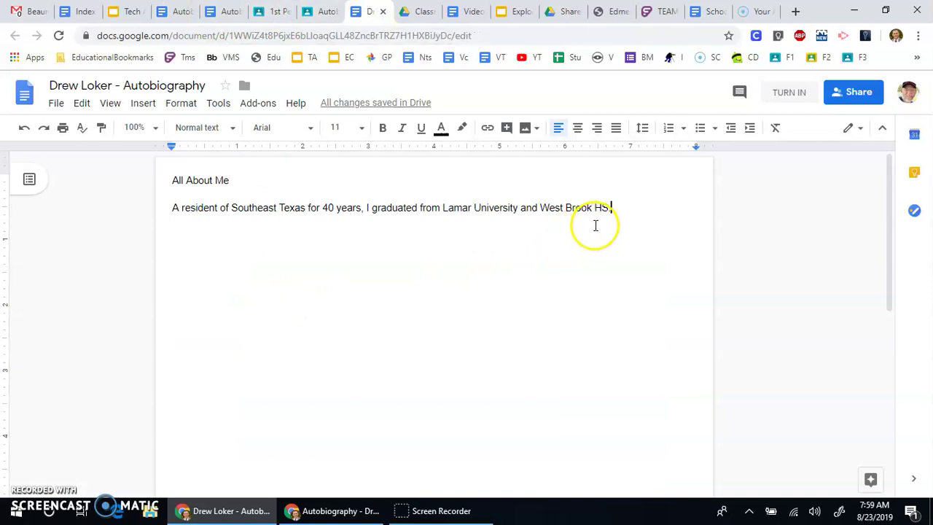
click(619, 238)
text(Whi)
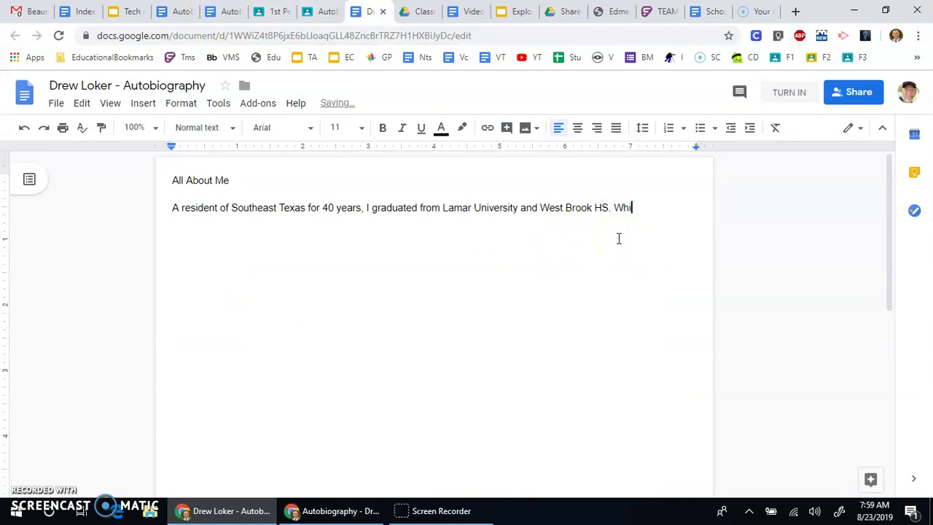
text(le at Lamar, I served as)
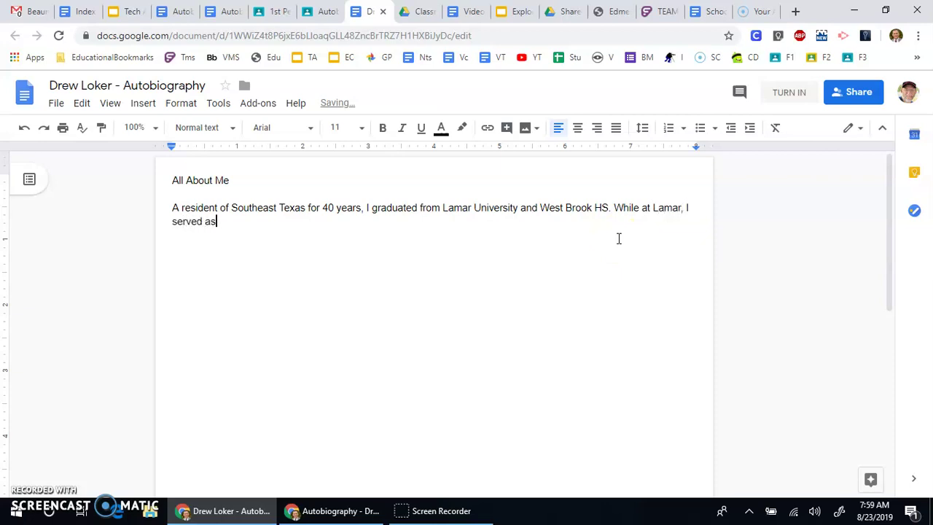
text( the Photo Editor for the )
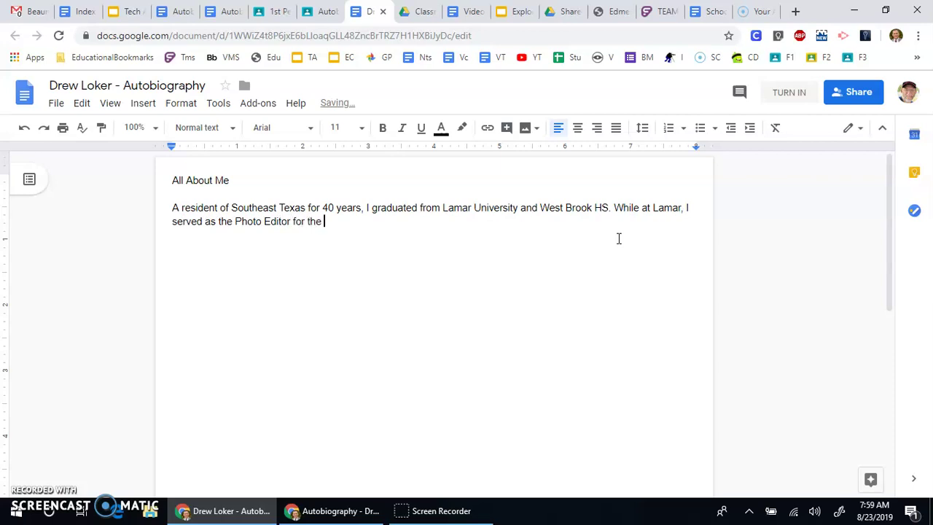
text(UNiversity Press)
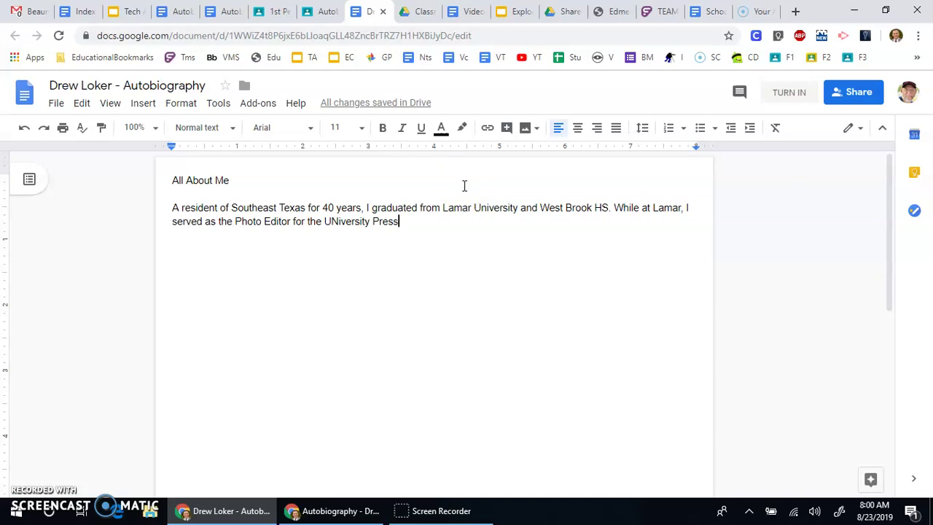
- Correct "UNiversity" to "University" in the second sentence
key(End)
key(ctrl+Left)
key(BackSpace)
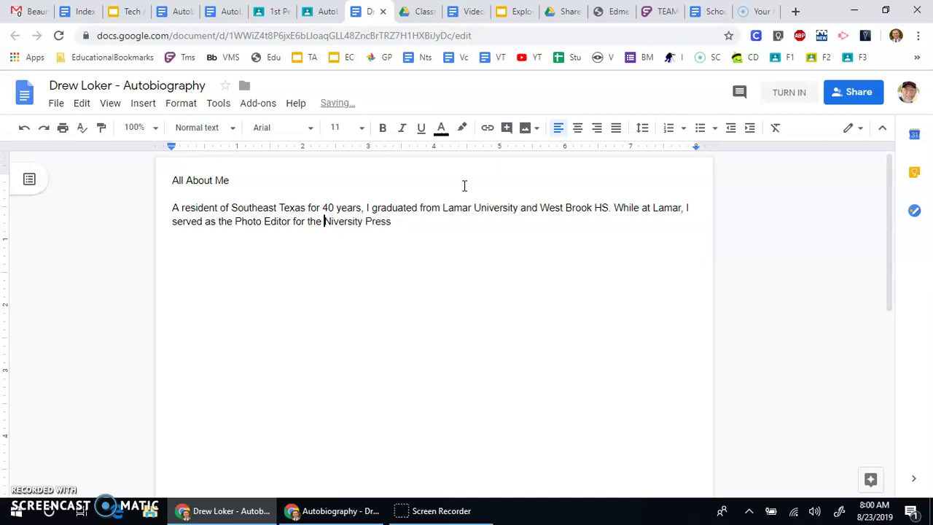
text(U)
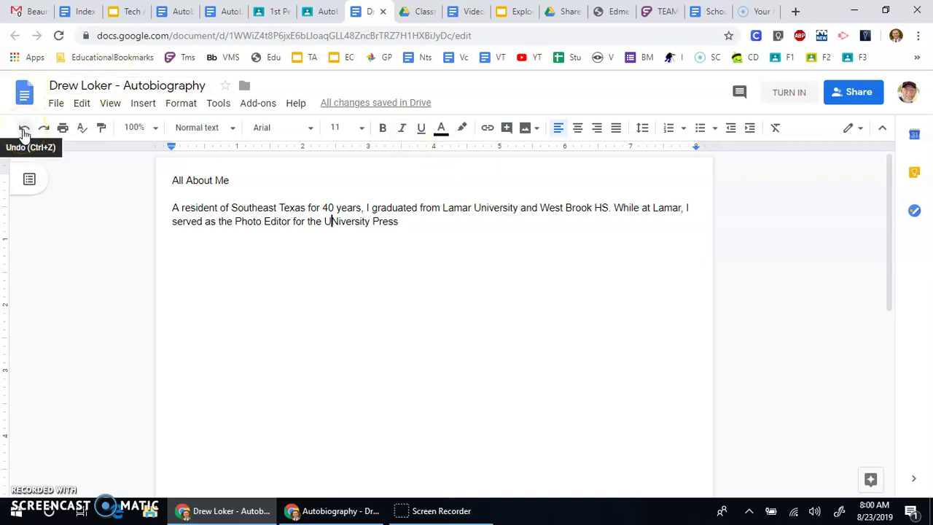
click(25, 133)
key(BackSpace)
key(BackSpace)
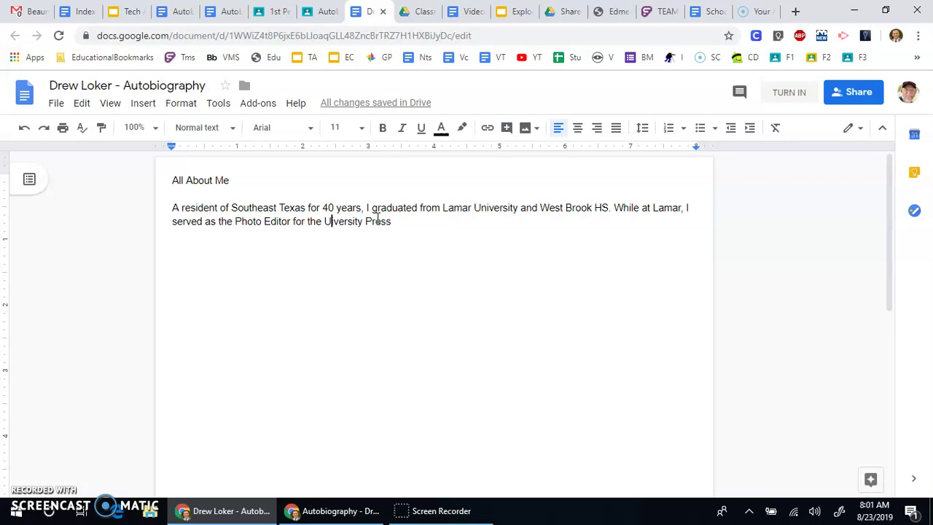
text(b)
key(BackSpace)
text(ni)
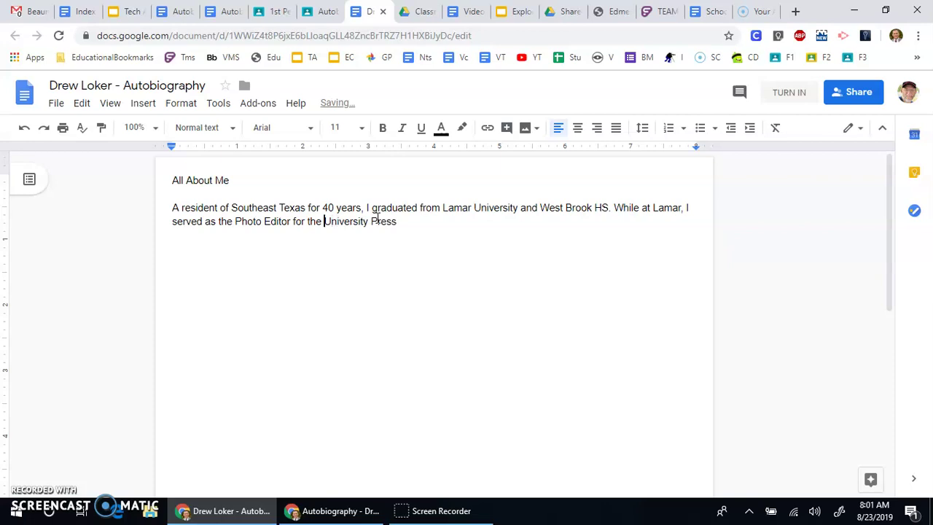
- Try deleting the whole word "University" and the word after it, undoing each deletion
key(Right)
key(Right)
key(Right)
key(Right)
key(Right)
key(Right)
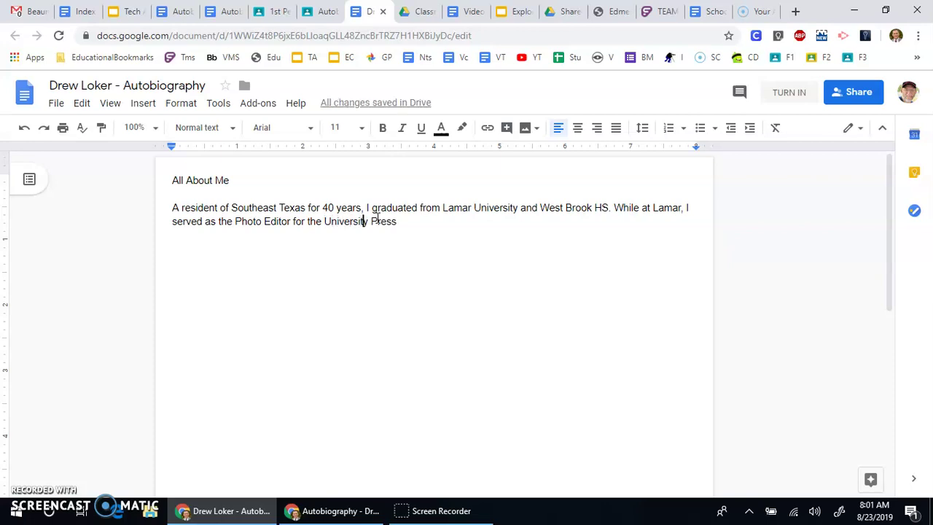
key(Right)
key(ctrl+BackSpace)
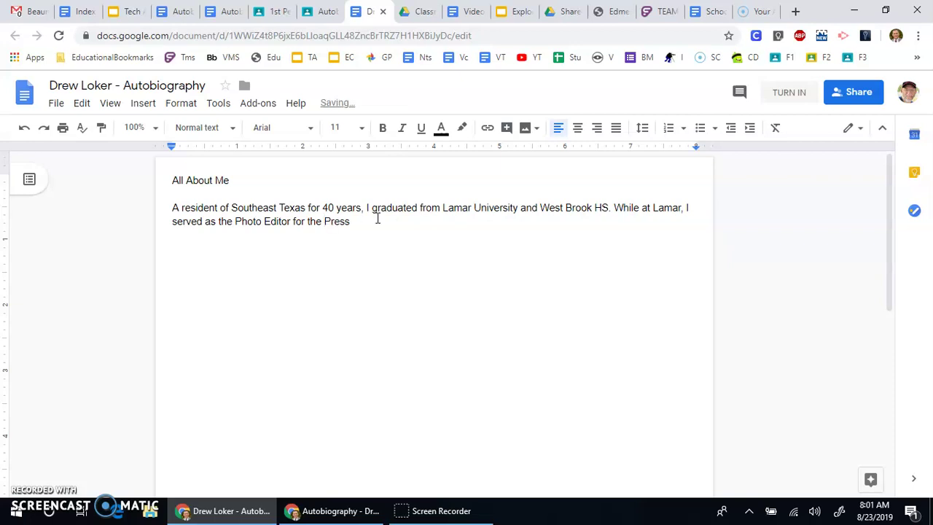
key(ctrl+z)
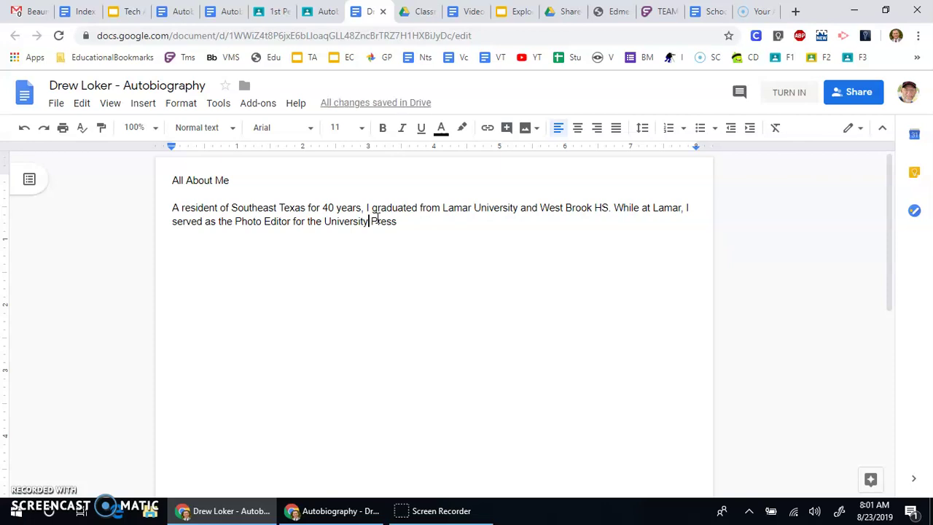
key(ctrl+Delete)
key(ctrl+z)
key(ctrl+Left)
key(ctrl+Right)
key(ctrl+Right)
key(ctrl+Right)
key(ctrl+Right)
key(ctrl+Right)
key(ctrl+Left)
key(ctrl+Left)
key(ctrl+Left)
- End the sentence with a period, add "And I met...", and start a new paragraph reading "My full name is" plus the author's full name
text(.)
text(A)
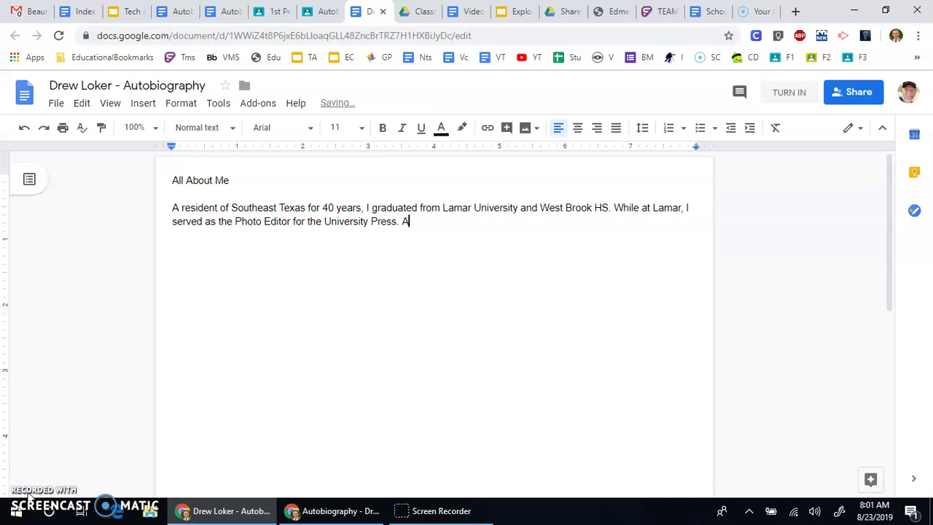
text(nd I met...)
key(Return)
text(My full name is )
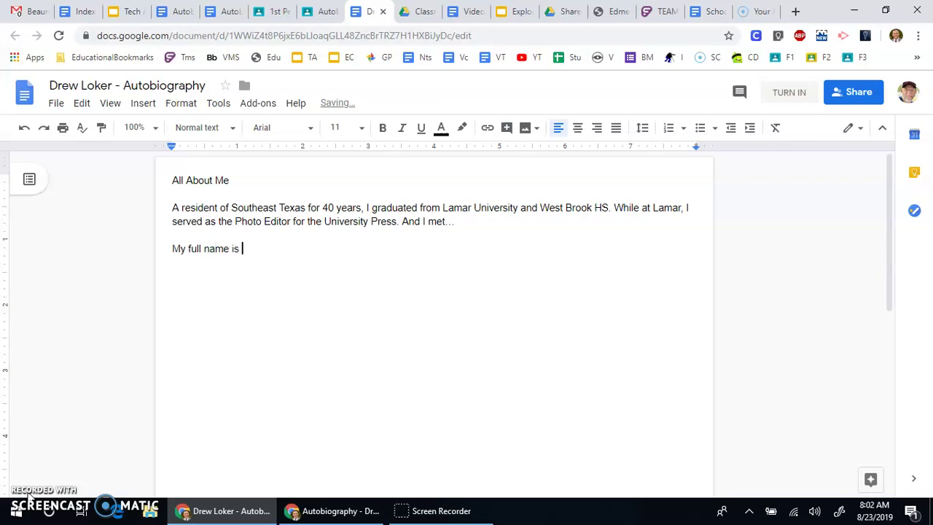
text(George Andrew Loker IV)
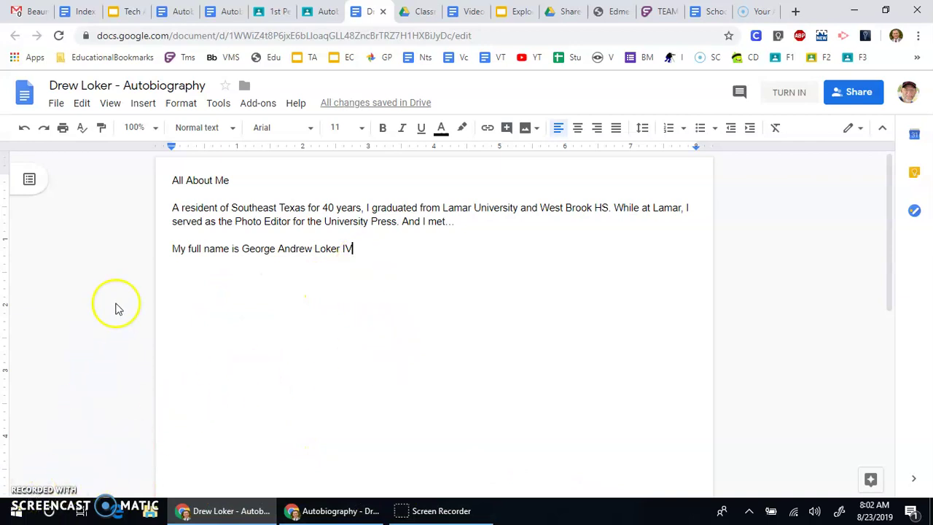
- Fill in the full autobiography text under "All About Me", including the photography paragraphs and the SOFT and HARD return notes
click(209, 235)
click(460, 222)
text(...imagine that! And then of)
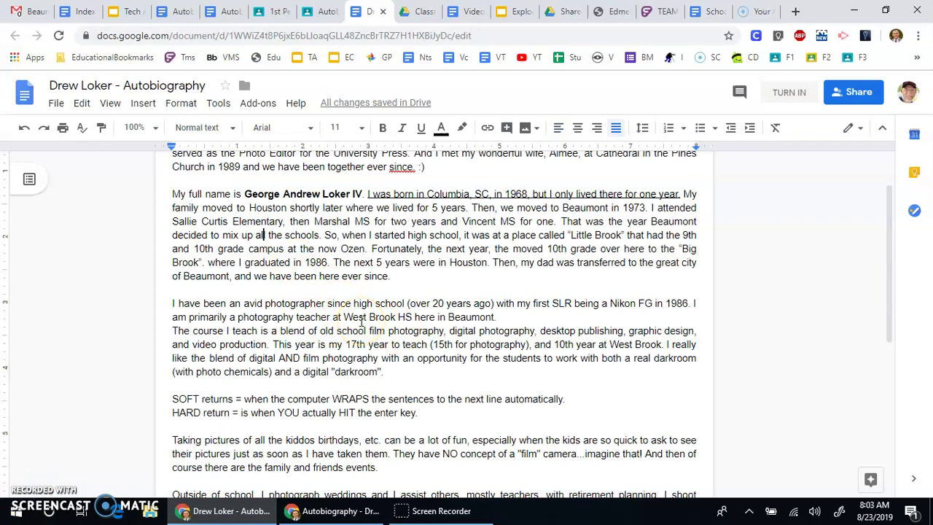
- Review the full autobiography text and highlight the notes explaining SOFT and HARD returns
scroll(362, 322, up, 2)
scroll(362, 322, down, 6)
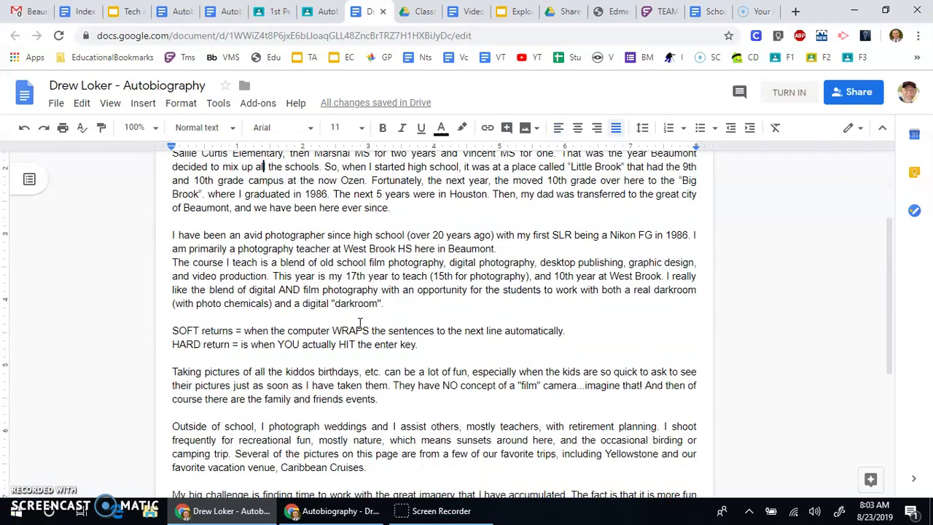
scroll(359, 322, down, 1)
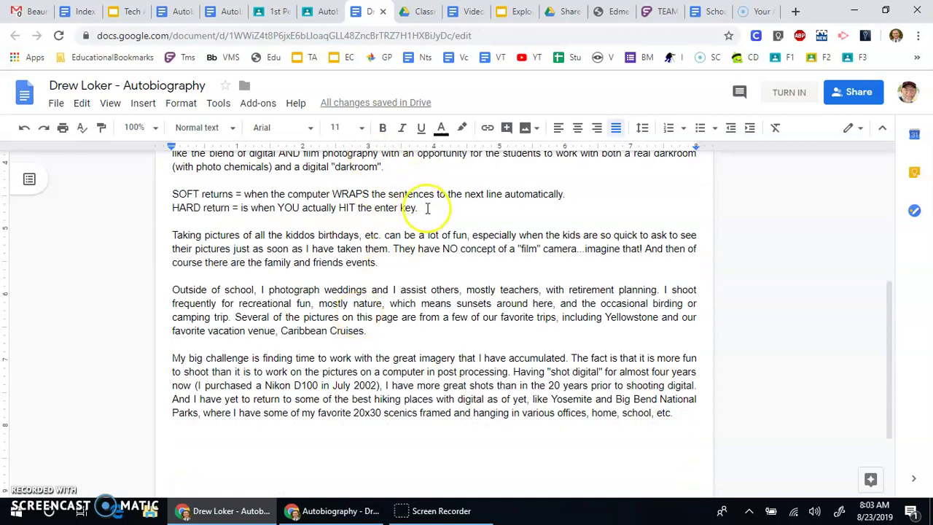
drag(418, 207, 162, 197)
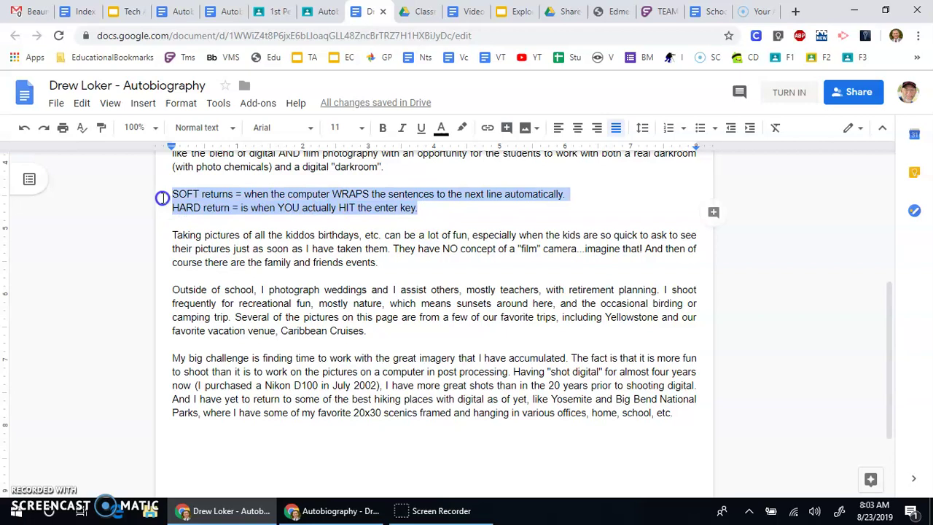
double_click(210, 194)
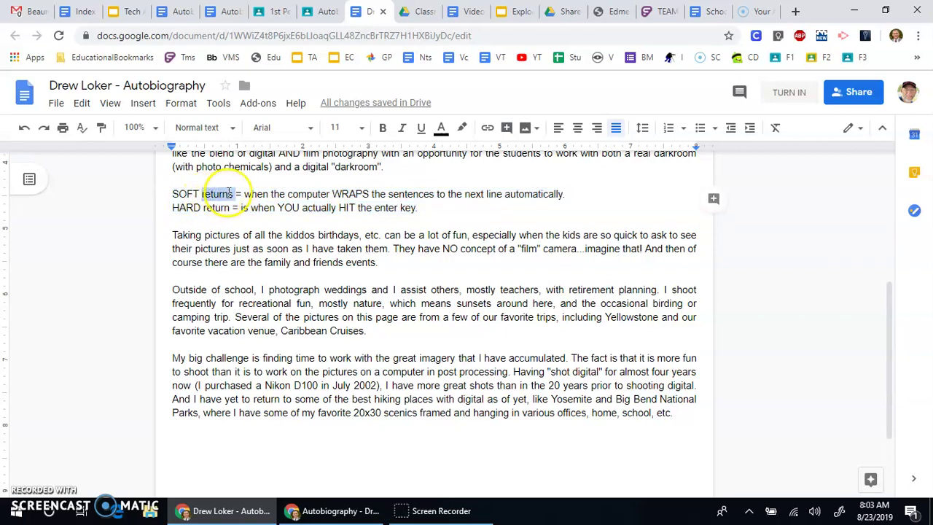
double_click(217, 207)
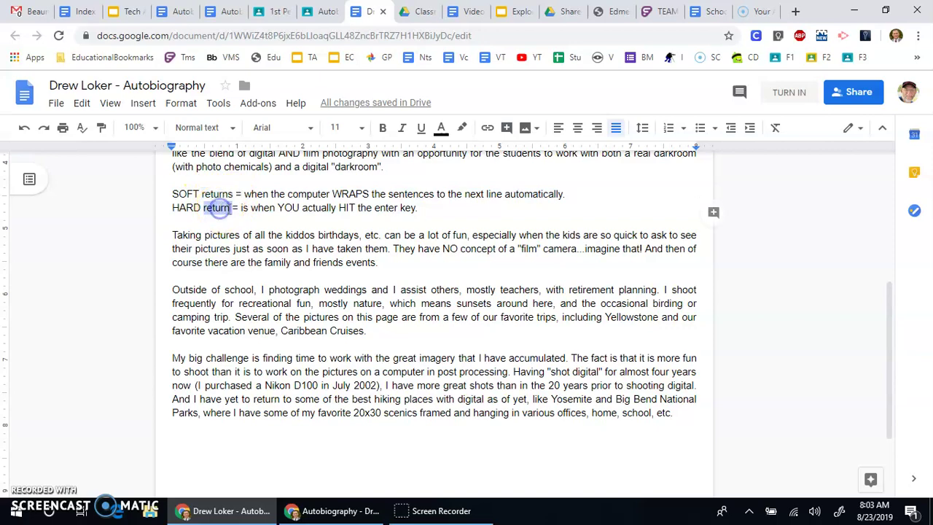
scroll(233, 212, up, 5)
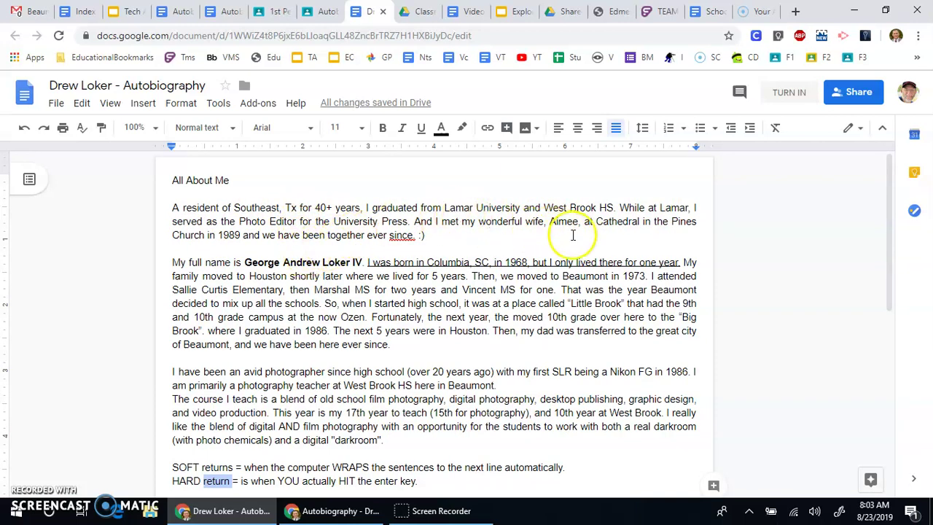
scroll(477, 263, down, 2)
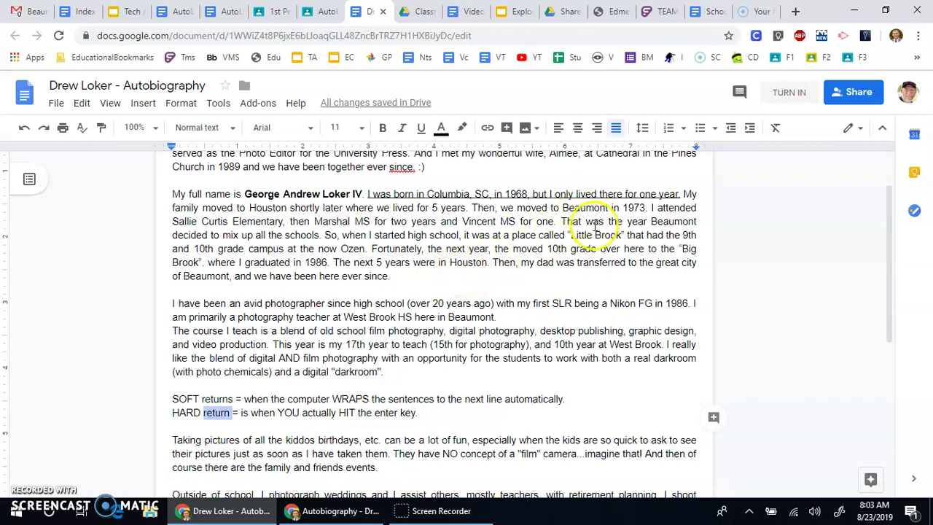
scroll(595, 227, up, 2)
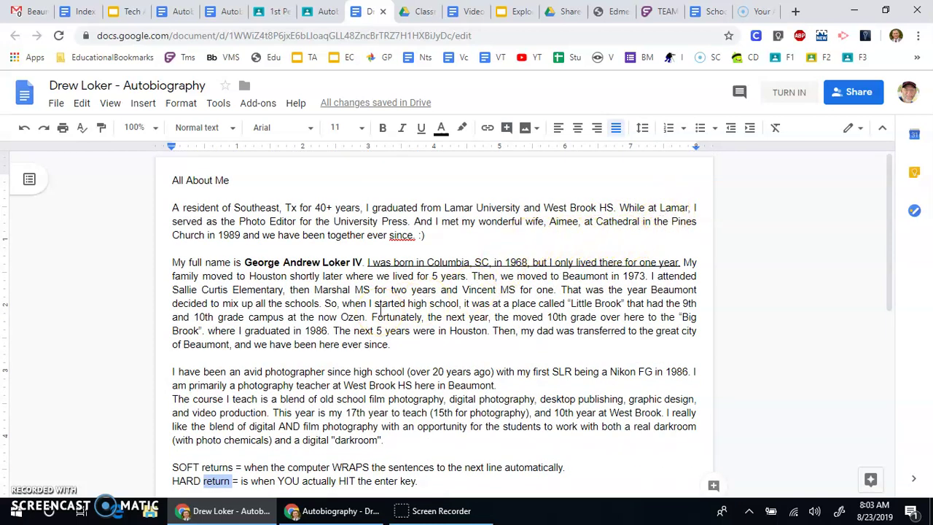
click(266, 273)
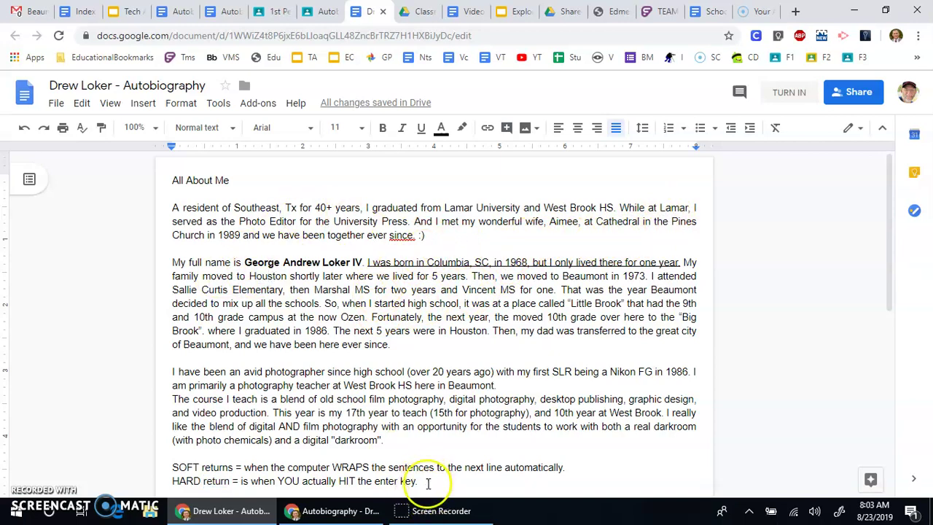
drag(428, 483, 172, 467)
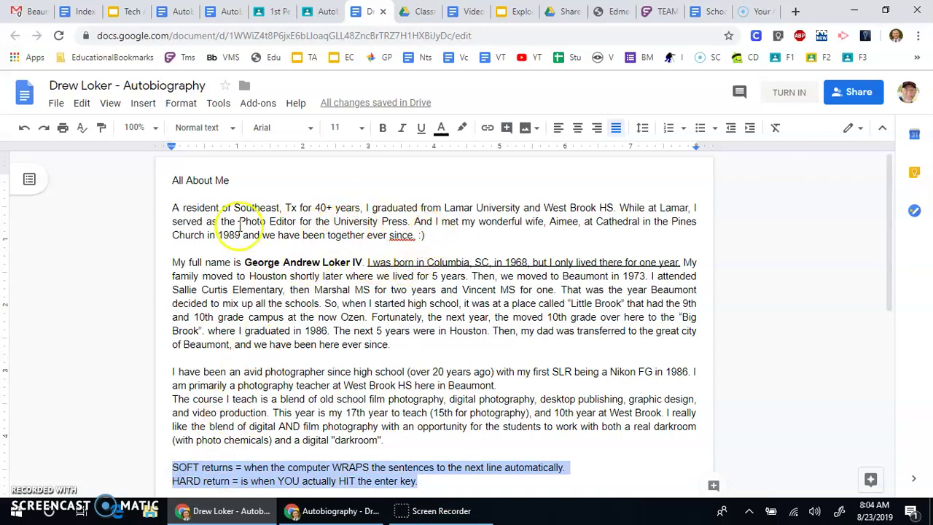
- Move the "A resident of Southeast, Tx" paragraph below the "My full name is" paragraph and remove the extra blank line under the title
drag(173, 207, 439, 236)
triple_click(303, 232)
click(300, 275)
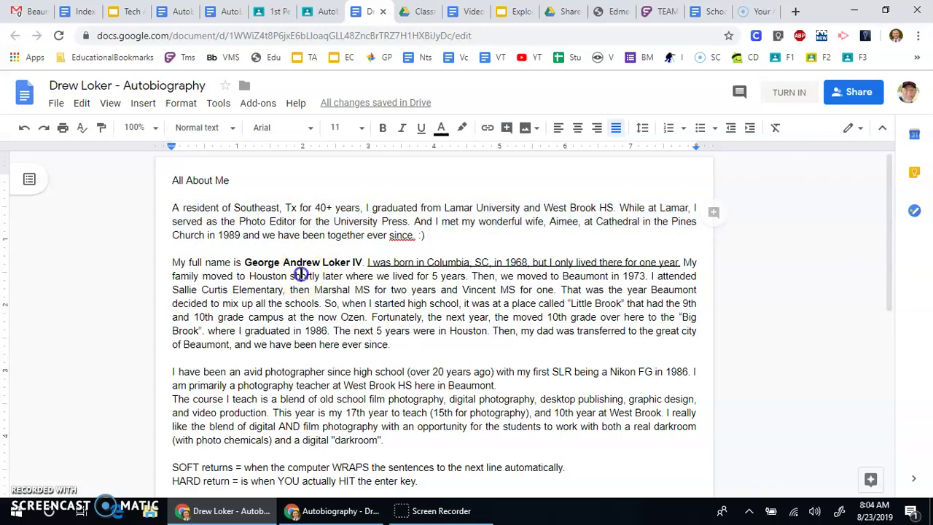
double_click(283, 222)
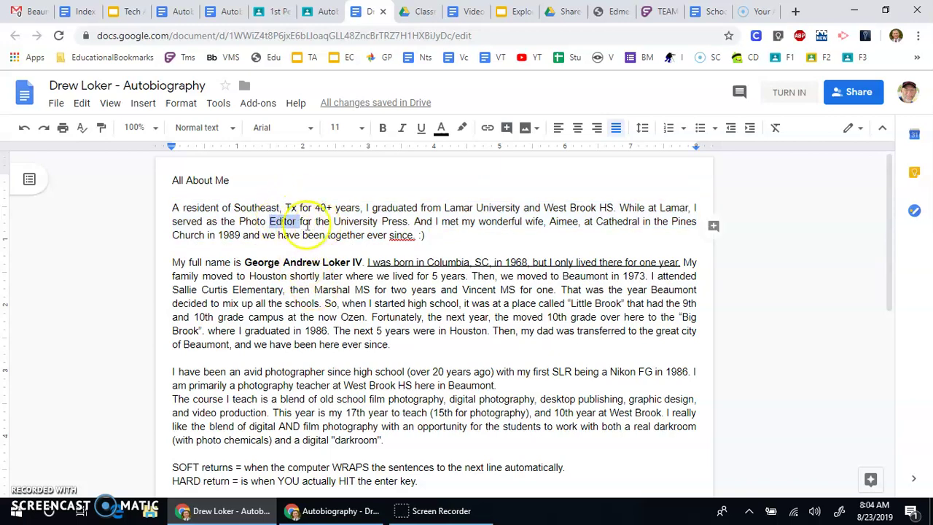
triple_click(277, 221)
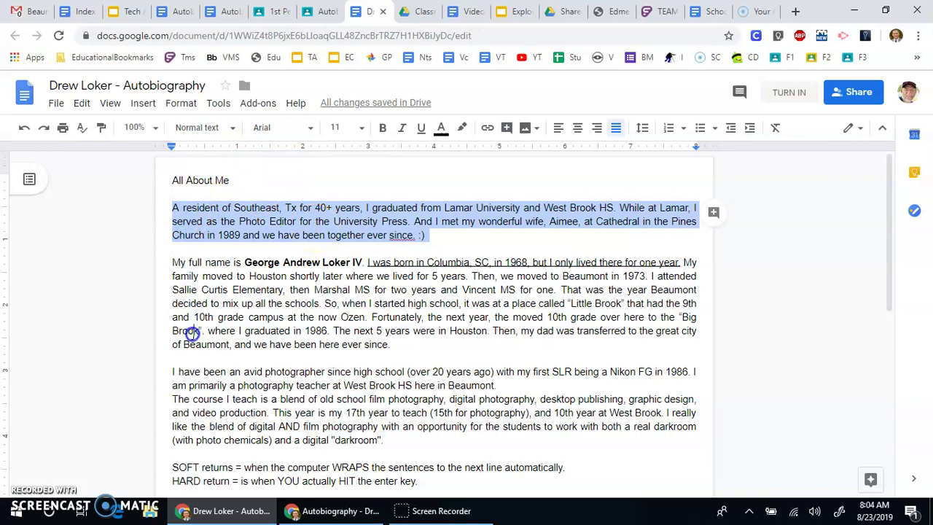
drag(177, 358, 178, 359)
click(180, 203)
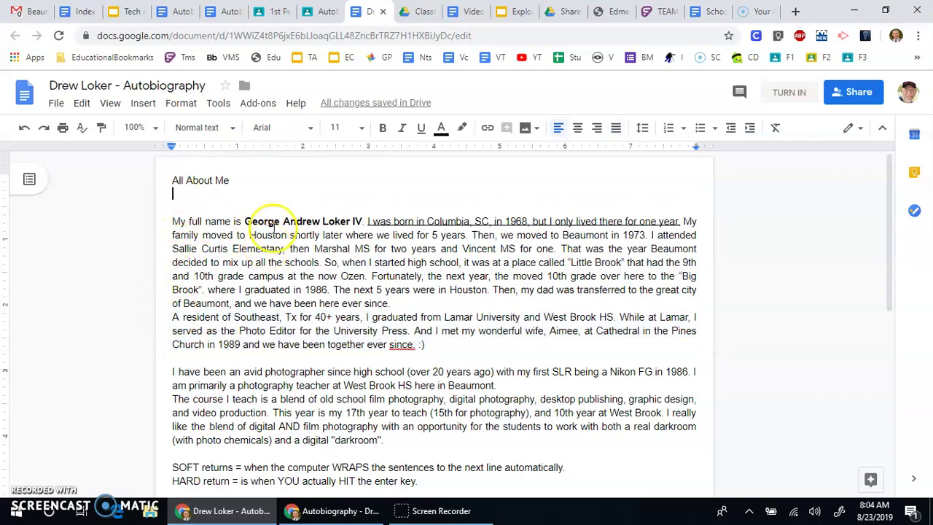
key(Delete)
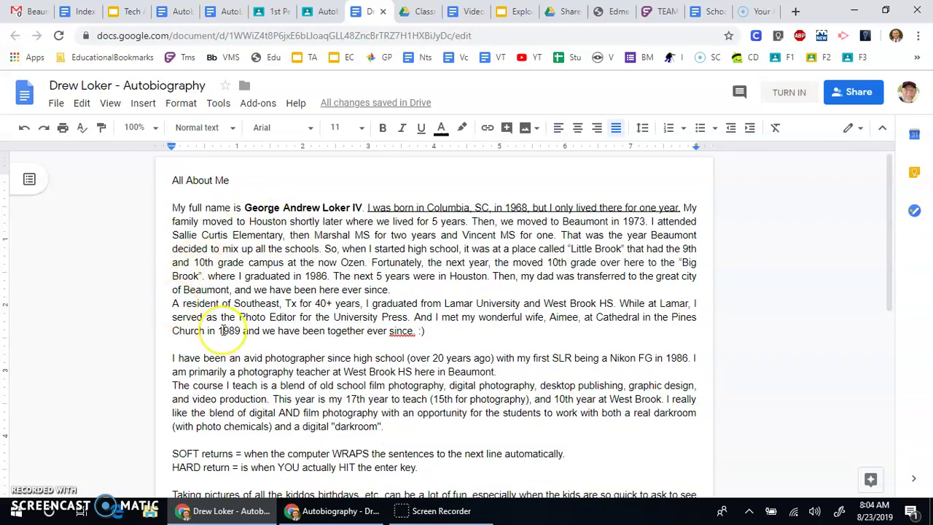
- Insert a blank line between the "My full name is" paragraph and the "A resident of Southeast, Tx" paragraph
key(Return)
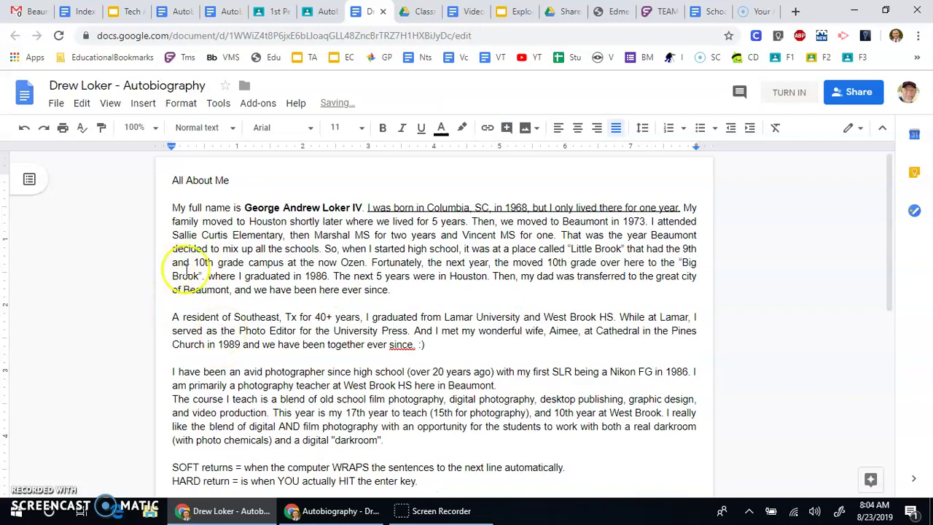
click(261, 304)
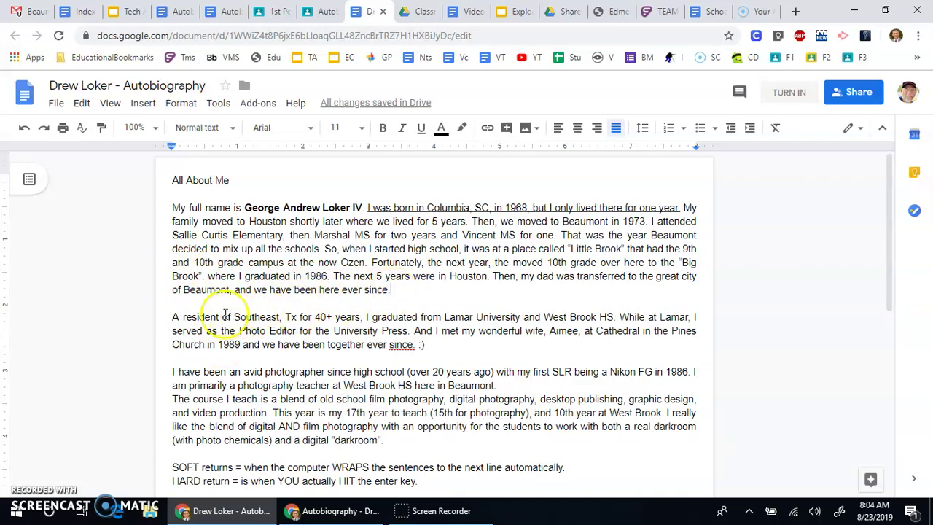
click(395, 291)
- Bold the terms "SOFT returns" and "HARD return" in the two lines of notes
scroll(310, 372, down, 3)
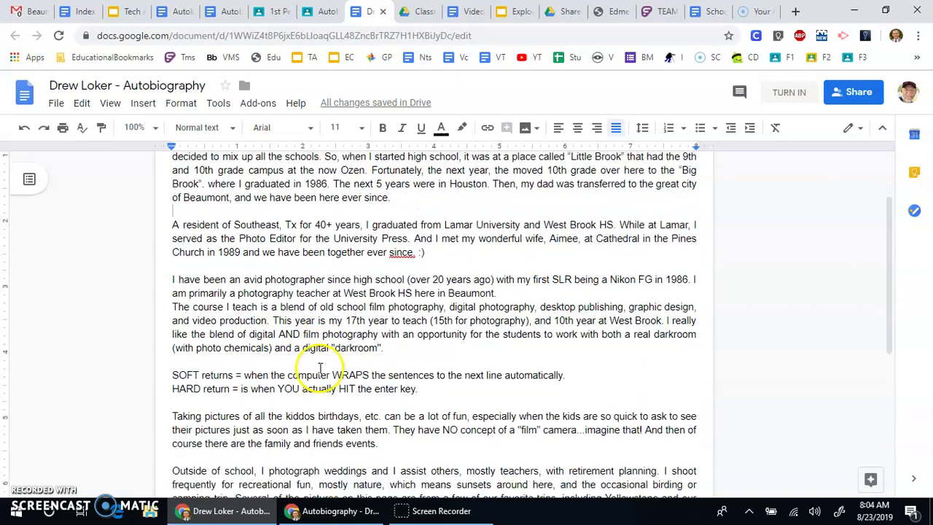
drag(172, 332, 207, 346)
key(ctrl+b)
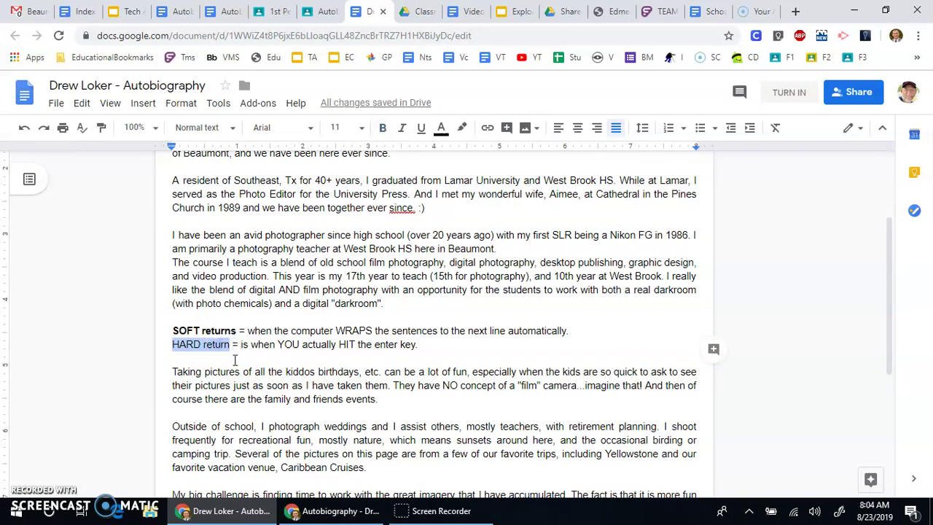
key(ctrl+b)
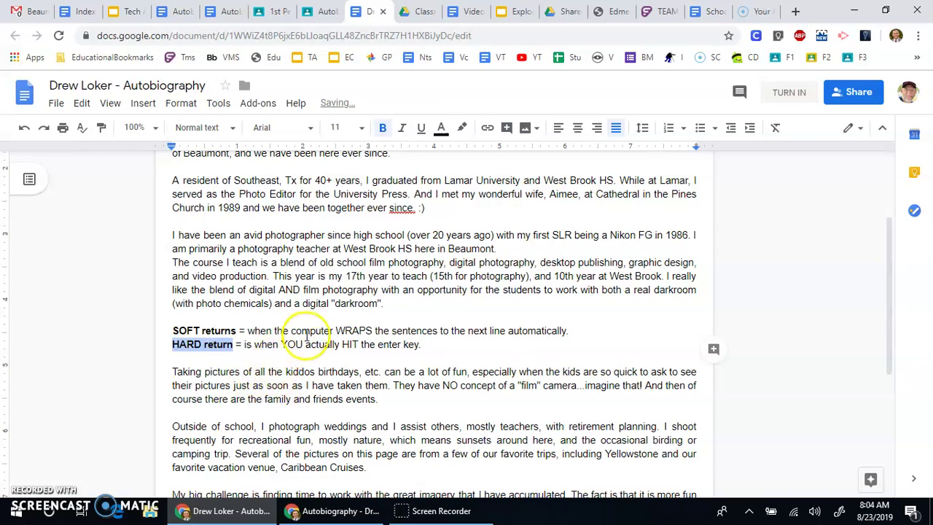
- Select the whole document to review its text from title to last paragraph, and locate the Page setup option without opening it
scroll(350, 339, up, 3)
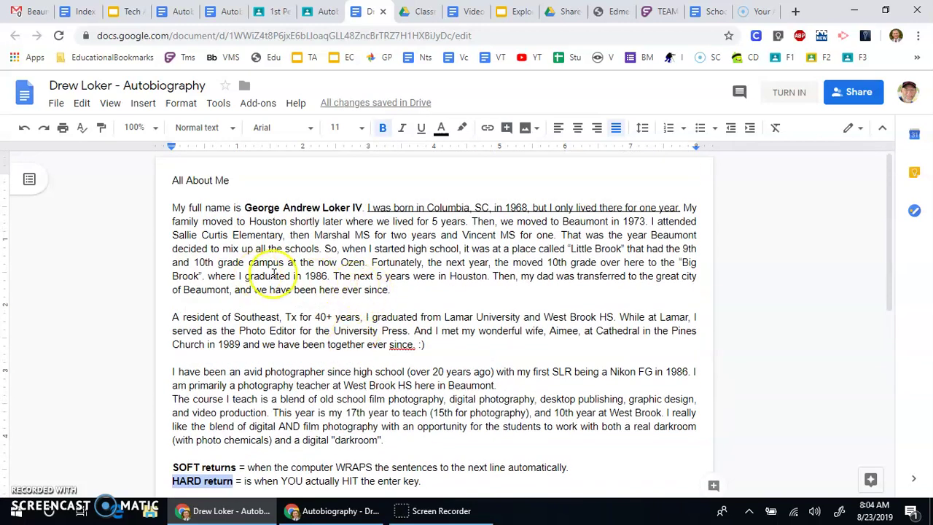
scroll(349, 320, down, 2)
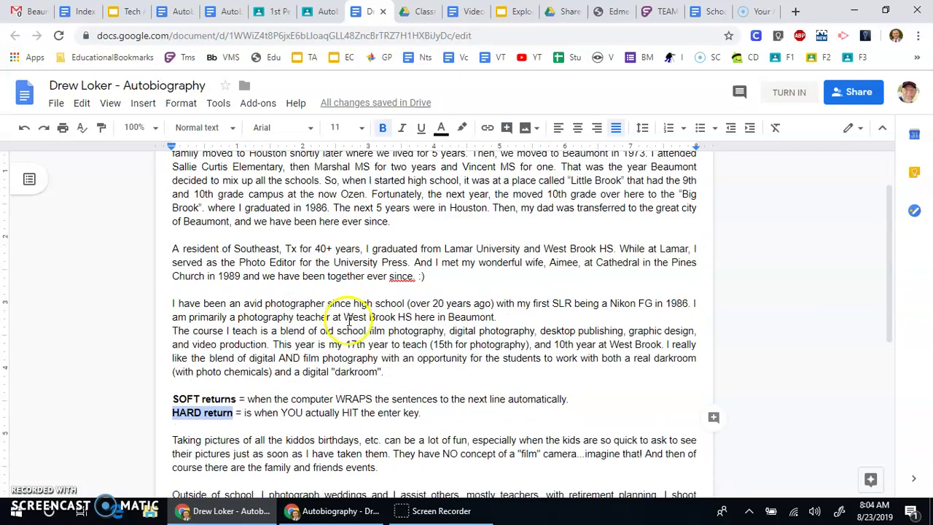
click(296, 213)
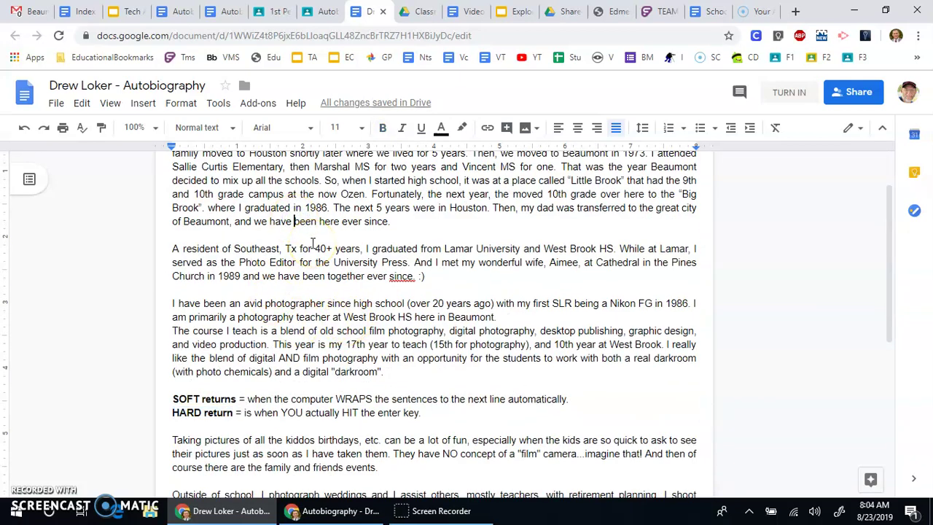
key(ctrl+a)
scroll(370, 257, down, 4)
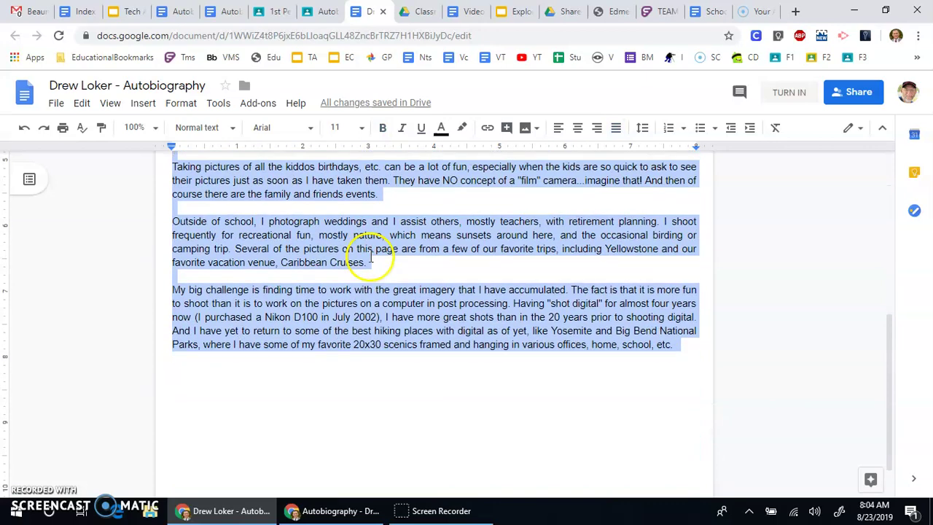
scroll(370, 256, up, 3)
scroll(370, 257, up, 4)
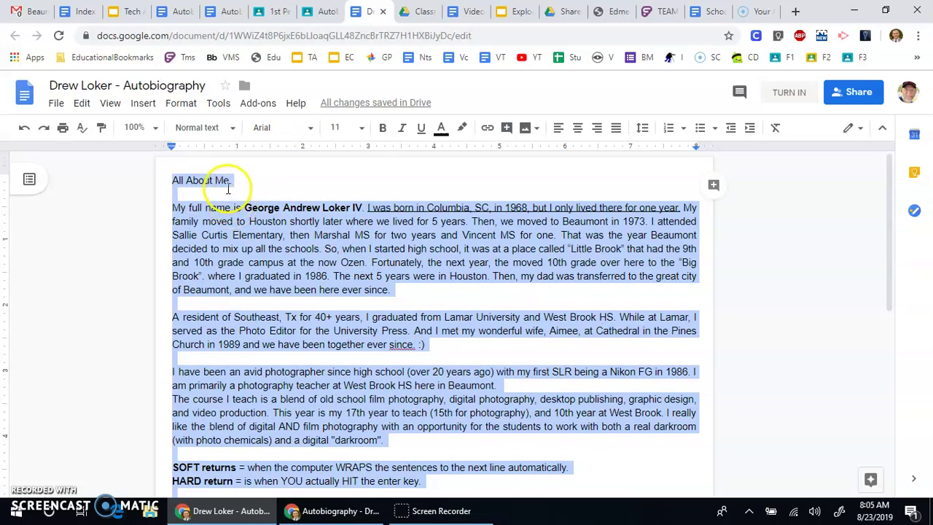
click(57, 104)
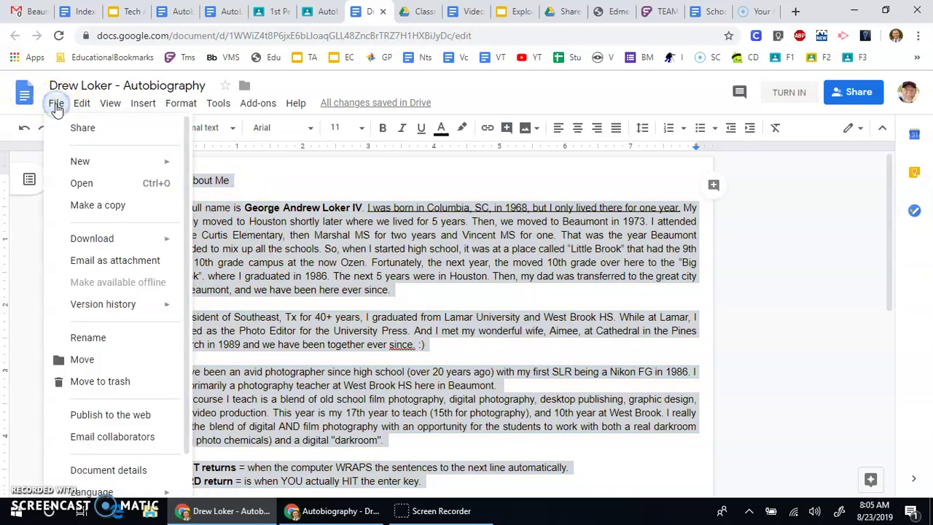
scroll(110, 394, down, 1)
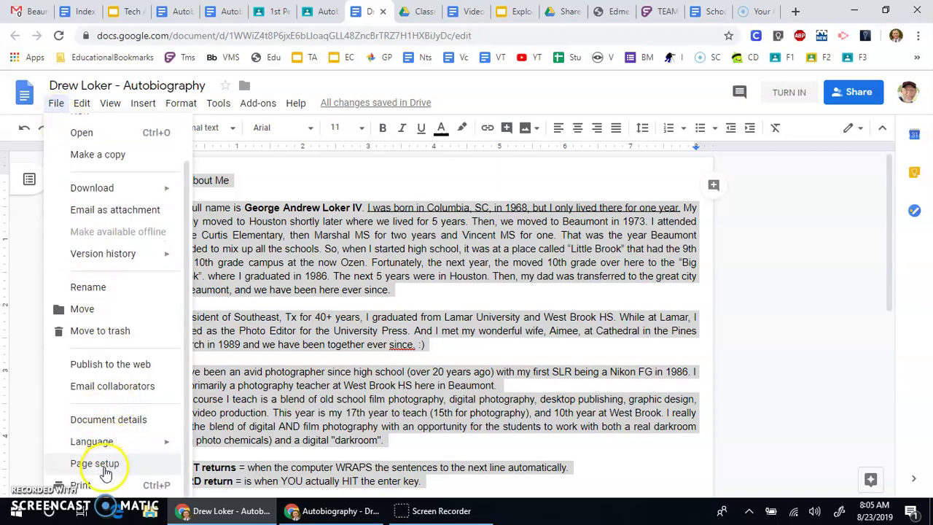
click(450, 249)
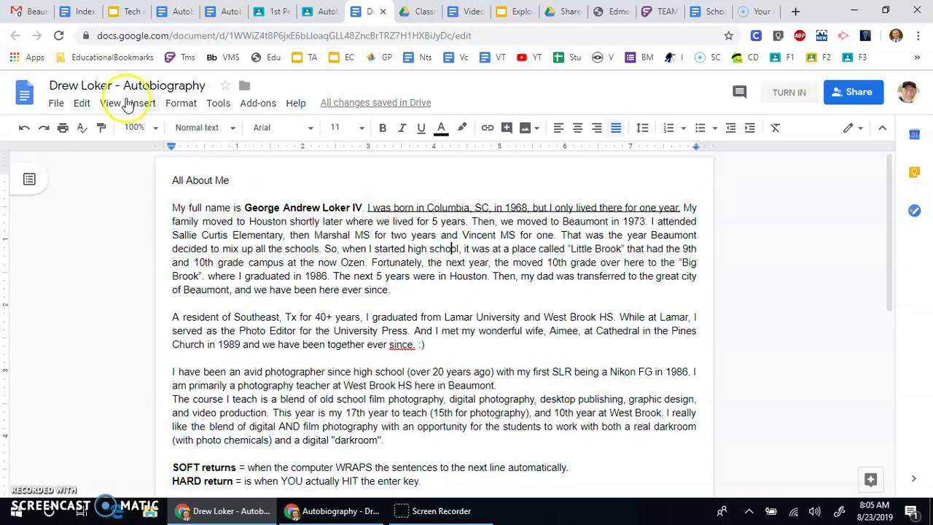
- Set the document zoom to 50% and look over the overall page layout
click(155, 129)
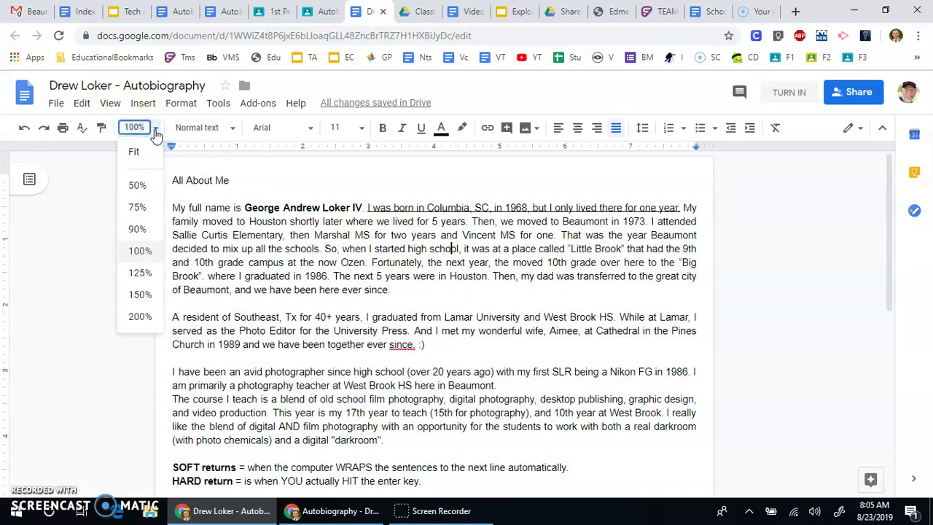
click(148, 189)
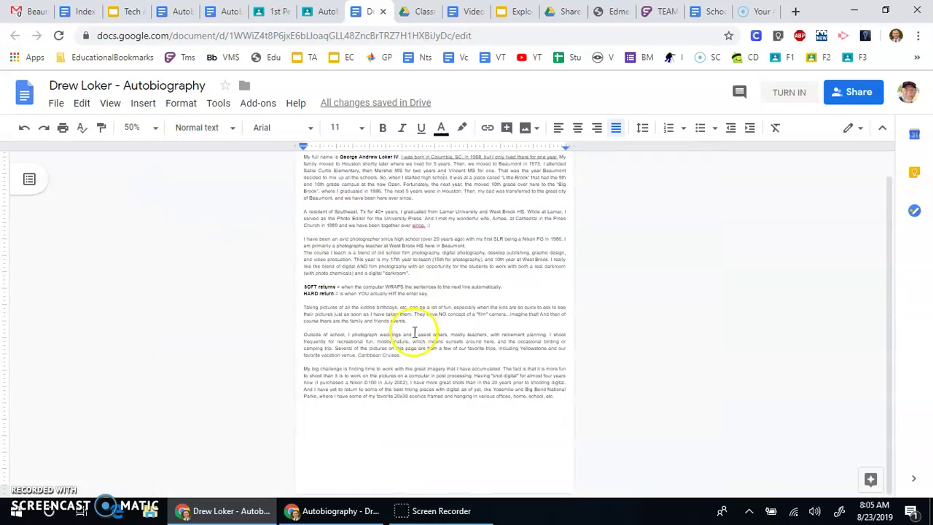
scroll(416, 337, down, 1)
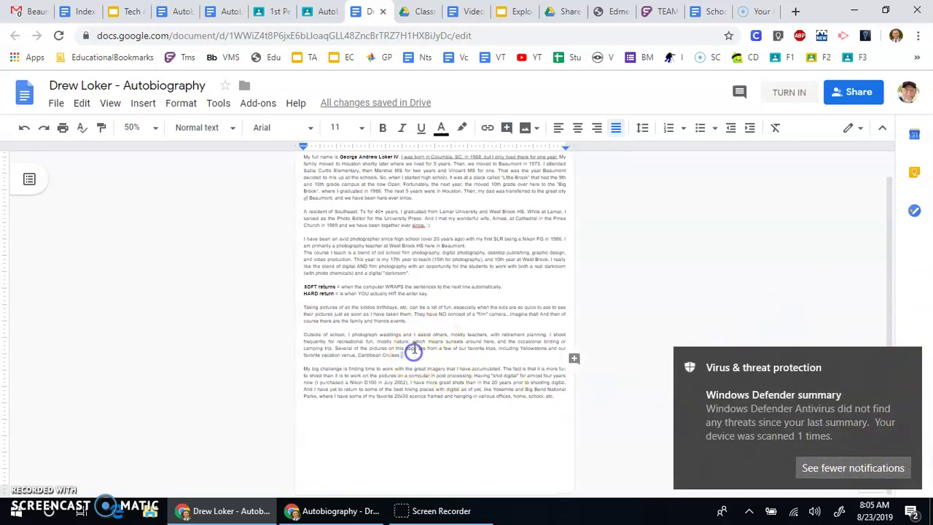
scroll(384, 268, up, 1)
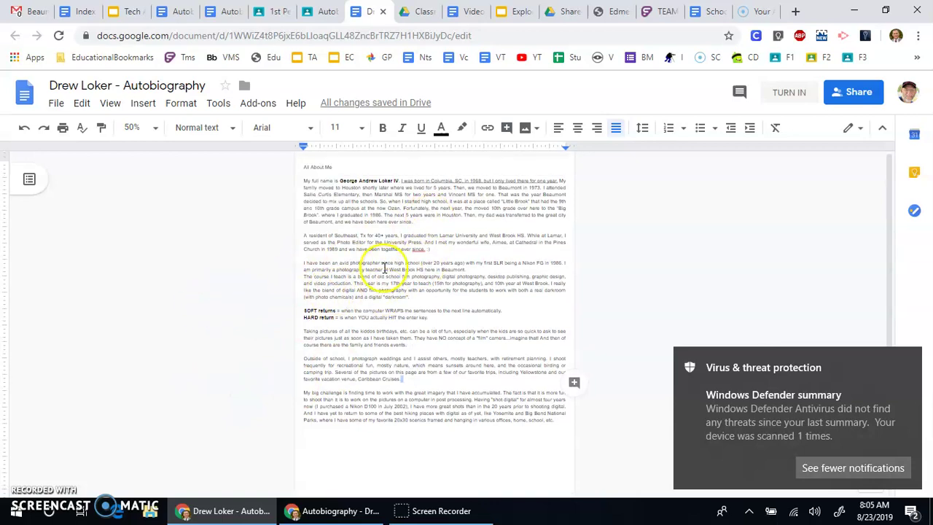
scroll(384, 268, down, 1)
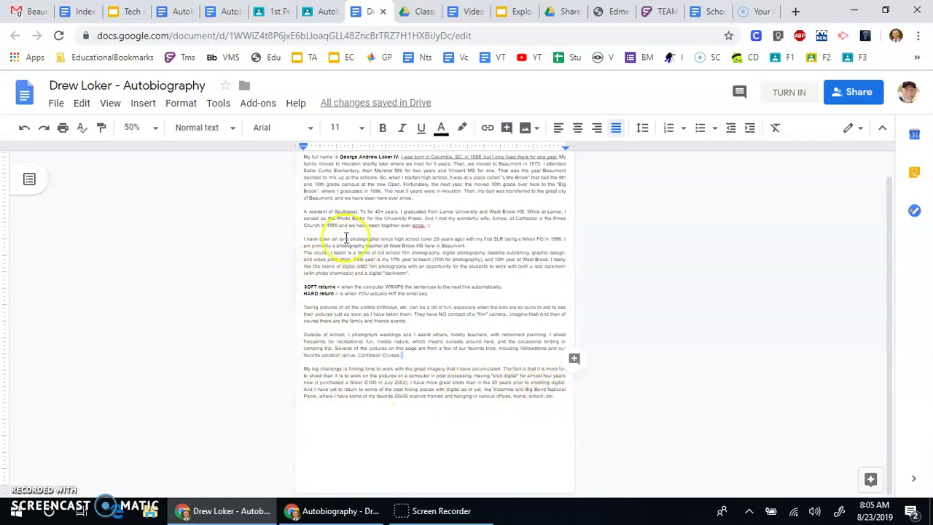
scroll(328, 219, up, 1)
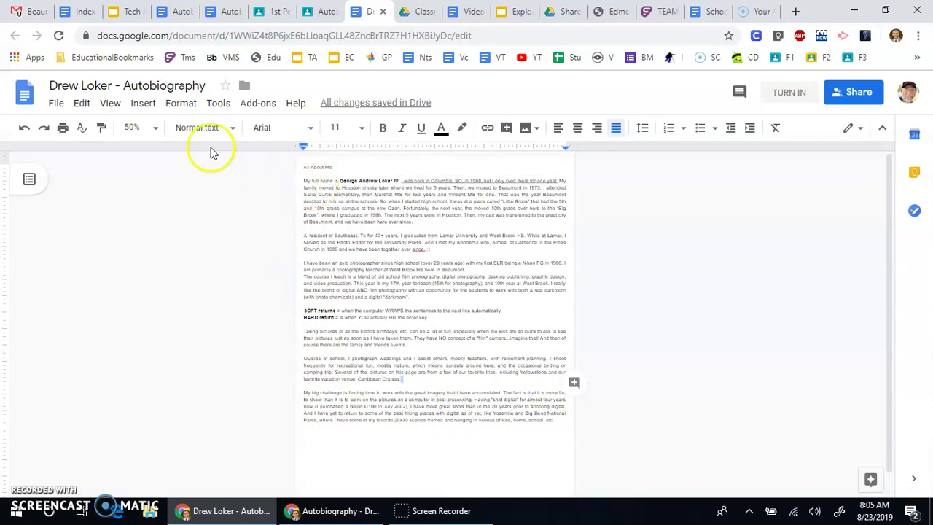
- Set the document zoom to Fit and look through the text down to the last paragraph
click(152, 131)
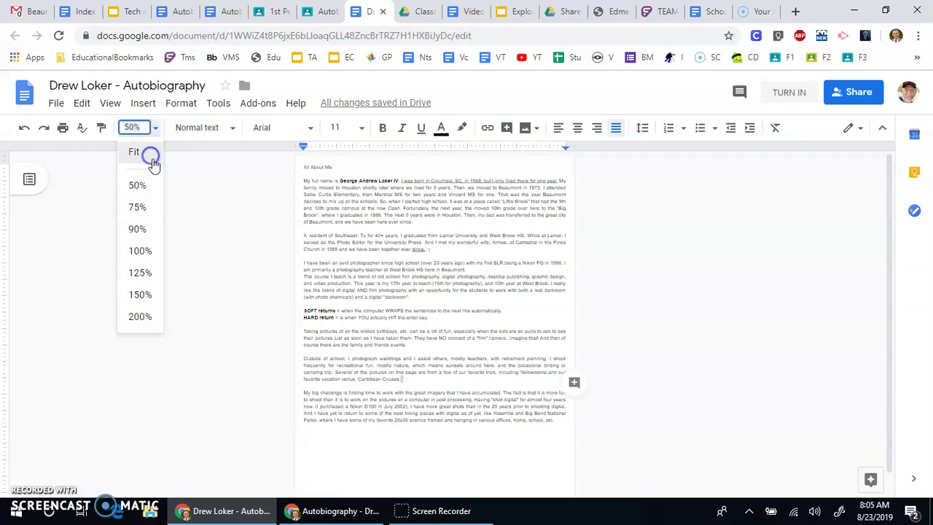
click(149, 155)
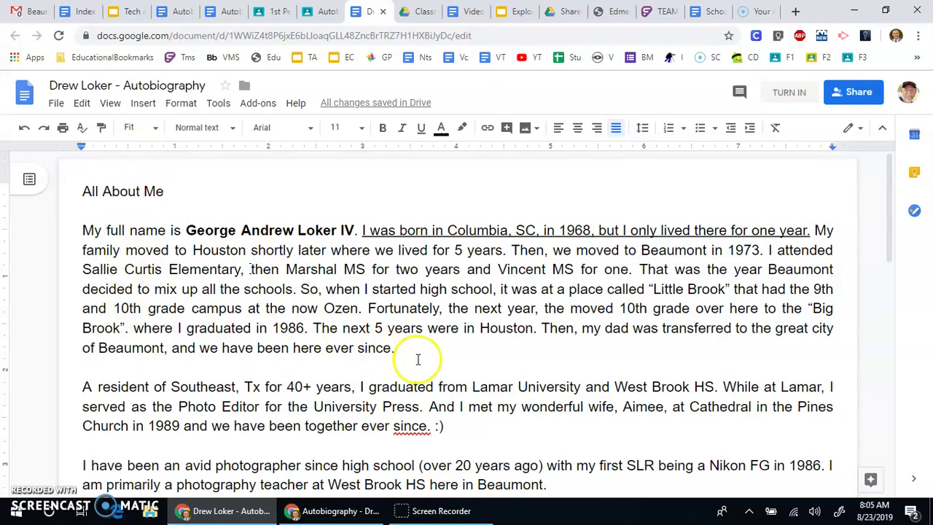
scroll(417, 361, down, 3)
scroll(419, 363, down, 6)
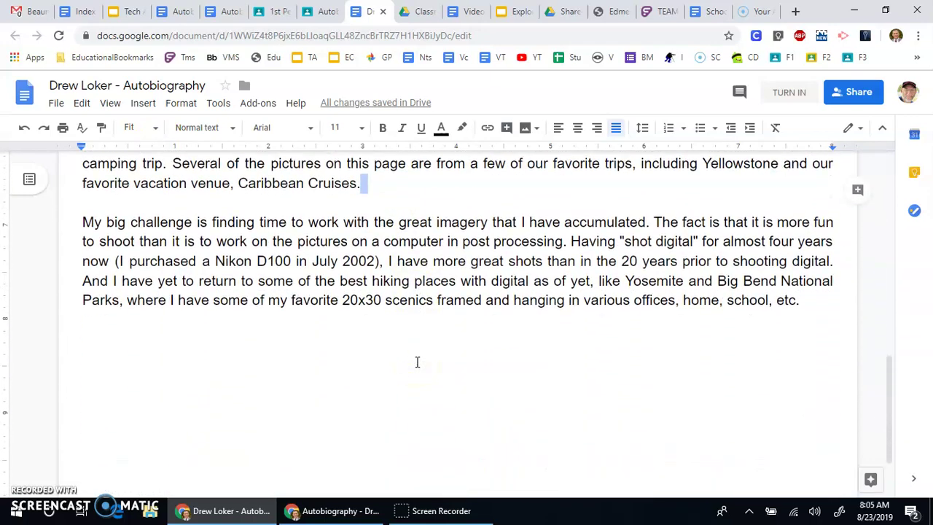
scroll(417, 362, up, 4)
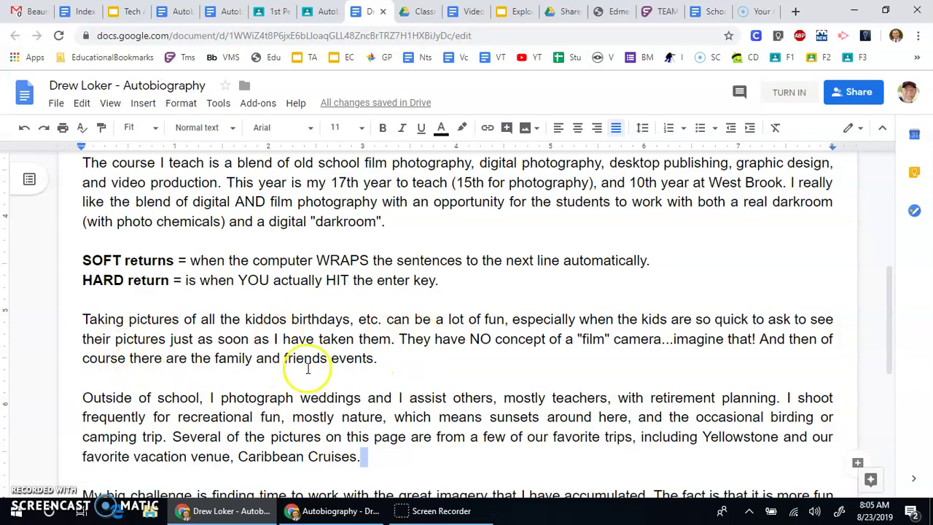
scroll(317, 358, up, 5)
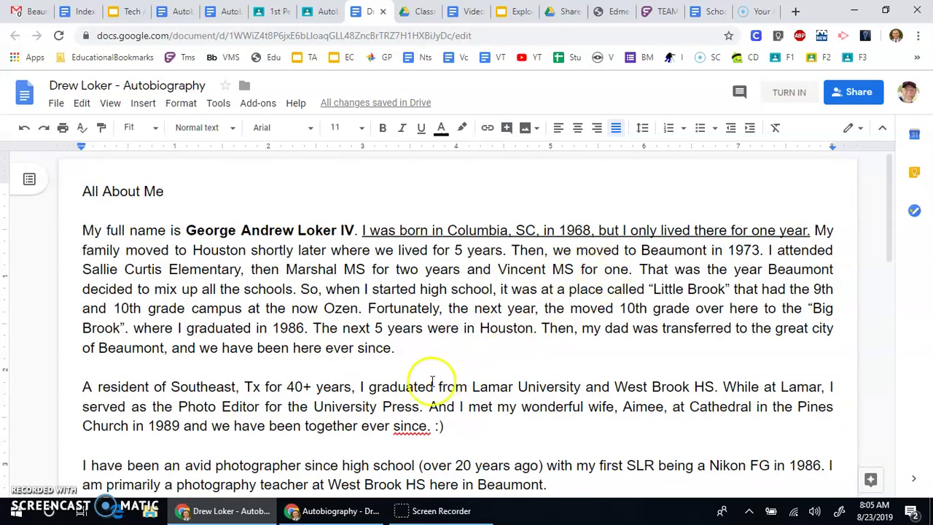
- Check the spelling suggestions for the flagged word "since." without applying any, and scan the rest of the document for flagged words
scroll(427, 381, down, 1)
right_click(406, 356)
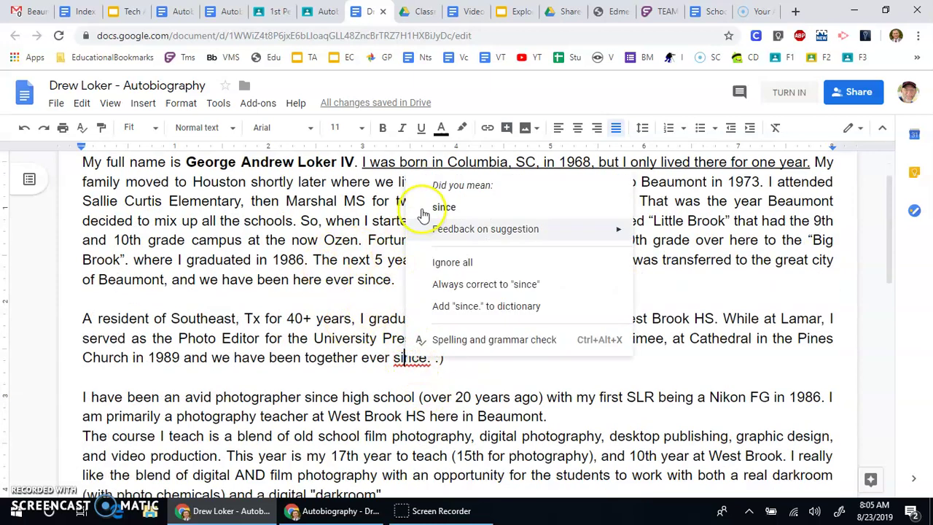
mouse_move(441, 232)
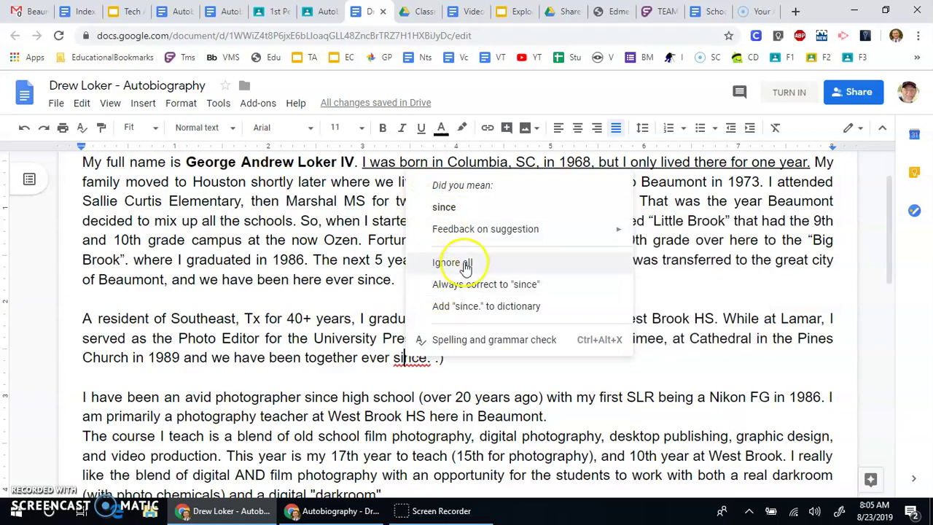
click(238, 296)
scroll(255, 293, down, 3)
scroll(260, 293, down, 7)
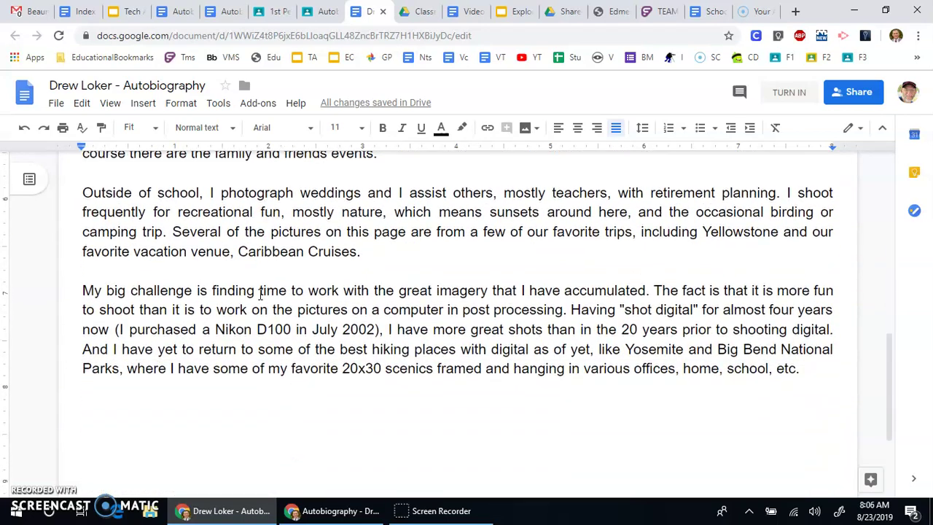
scroll(296, 293, up, 14)
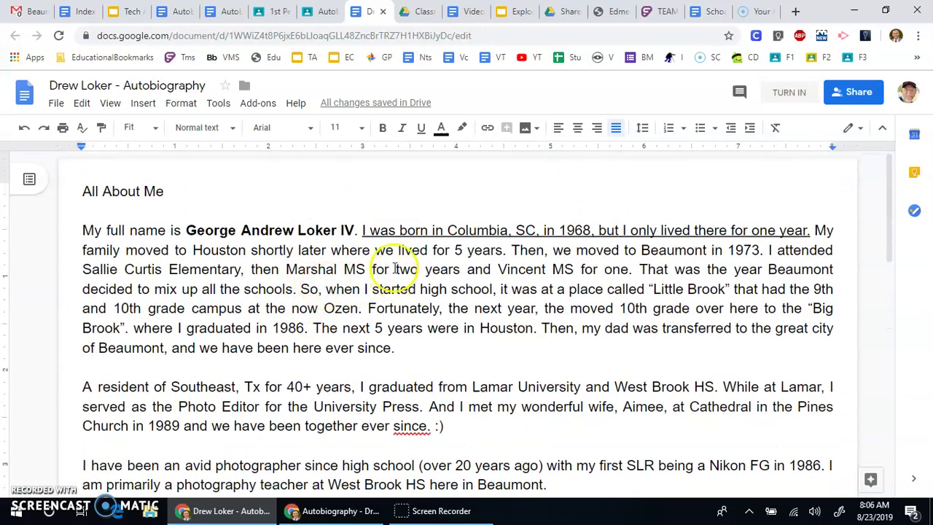
- End the "My full name is" paragraph with "There is only one space between a period and the next sentence.", preceded by a single space
click(361, 230)
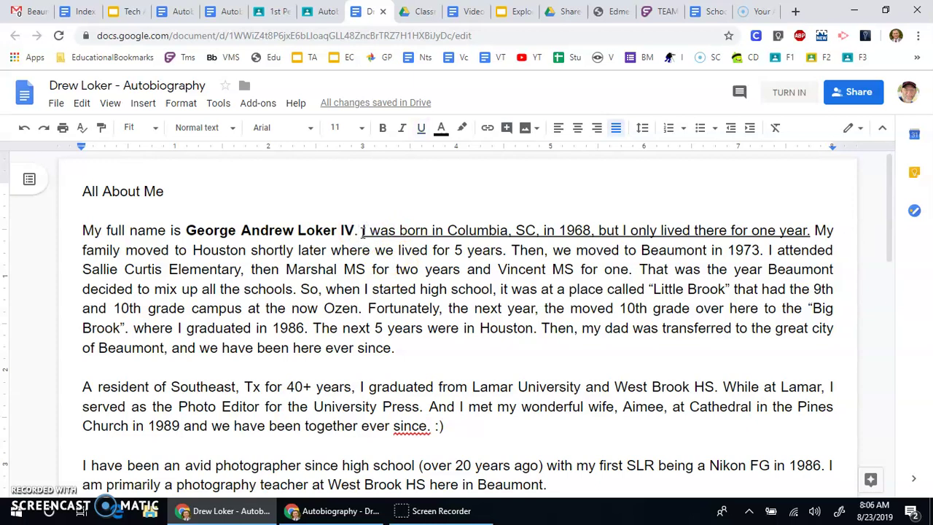
click(403, 347)
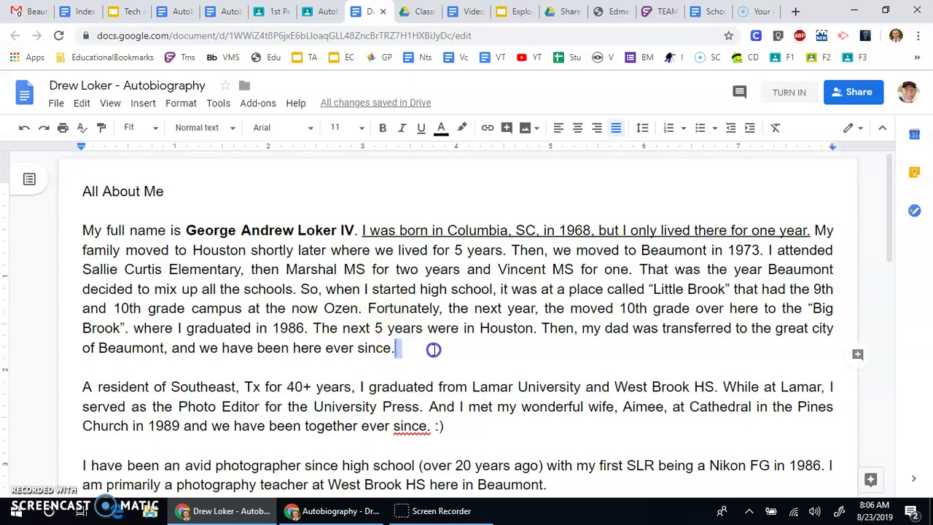
click(439, 354)
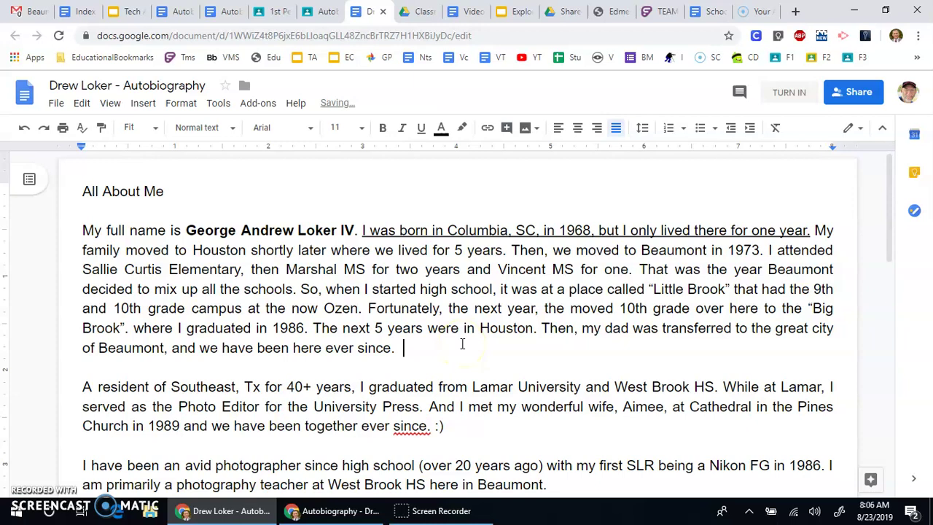
text(T)
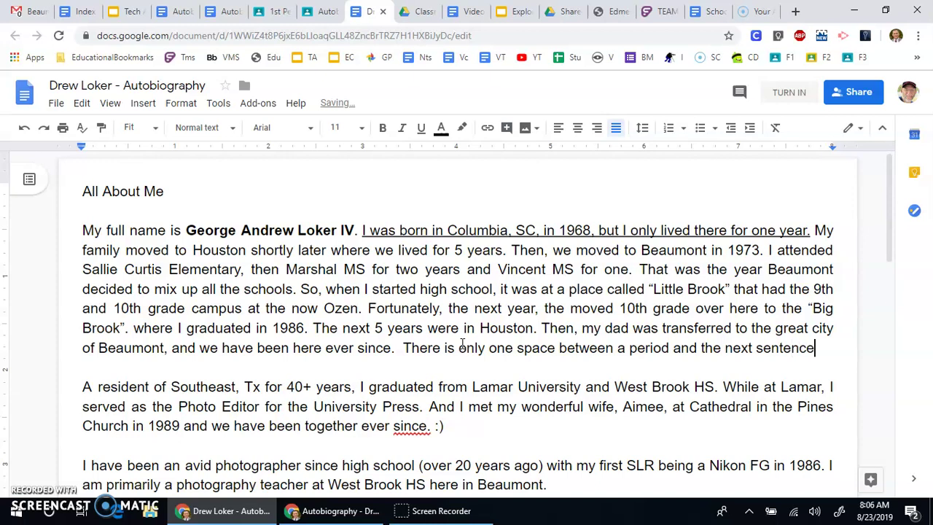
click(400, 347)
key(BackSpace)
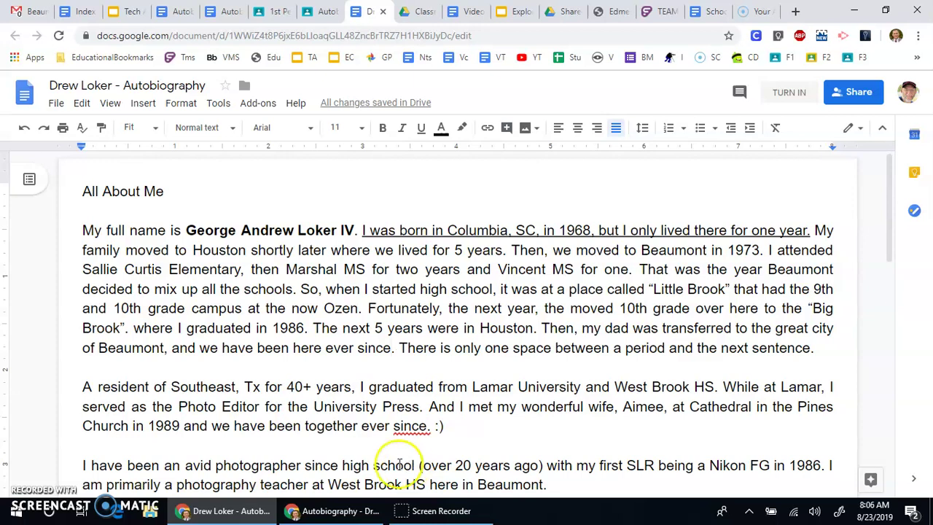
- Demonstrate incorrect spacing by placing the space before the period after "ever since" and removing the one before "There"
key(Left)
key(BackSpace)
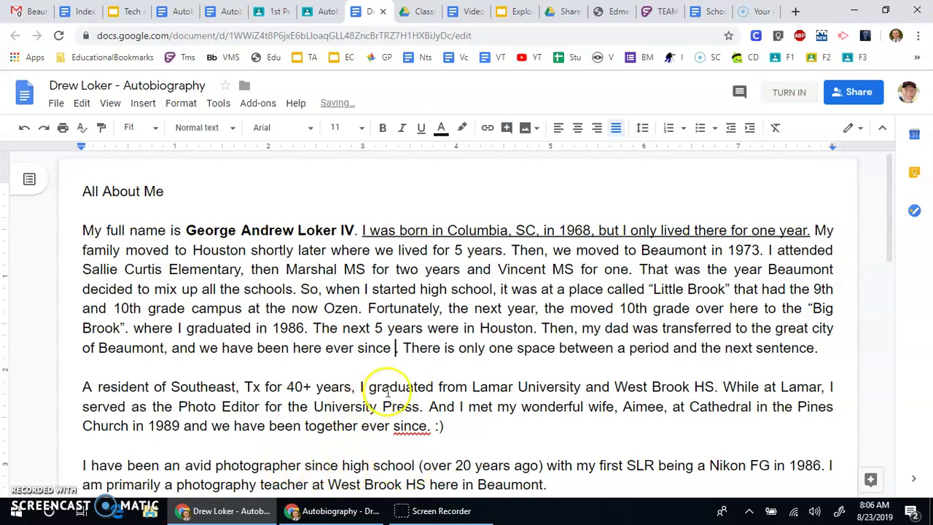
text(.)
key(Delete)
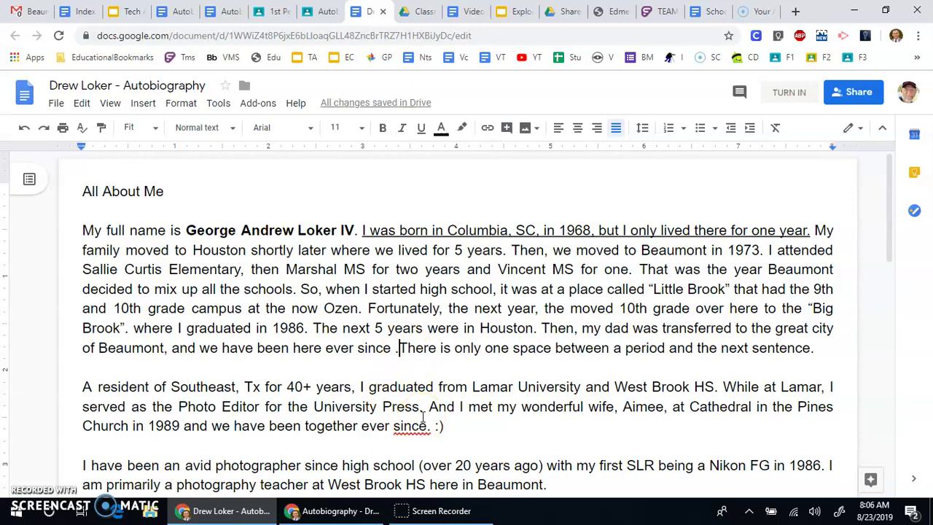
- Correct the spacing after "ever since" so the period follows the word directly and one space precedes "There."
key(BackSpace)
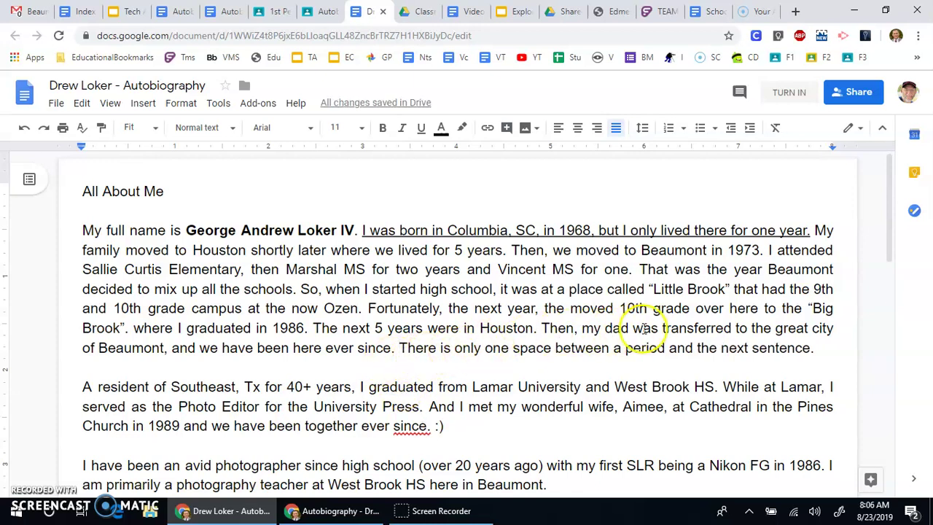
click(817, 348)
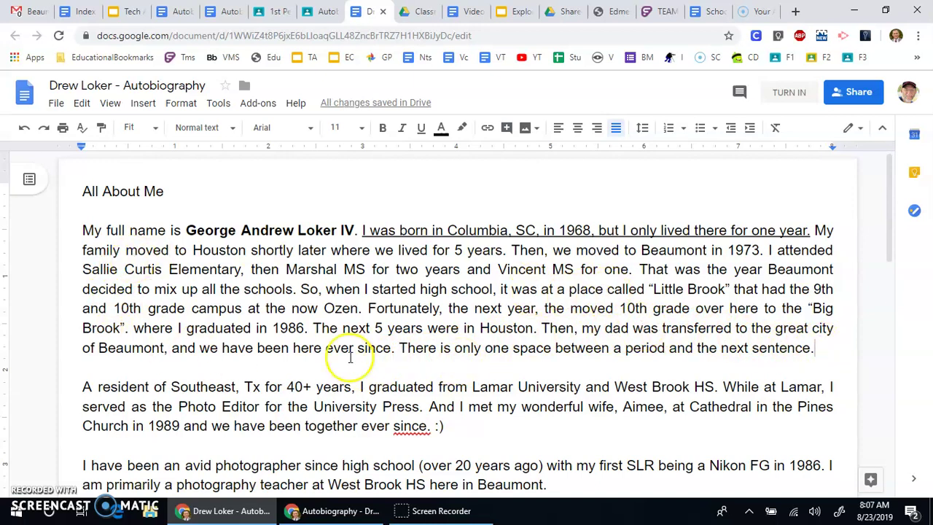
- Set the document zoom to 50% and view the text on the whole page
scroll(329, 298, down, 1)
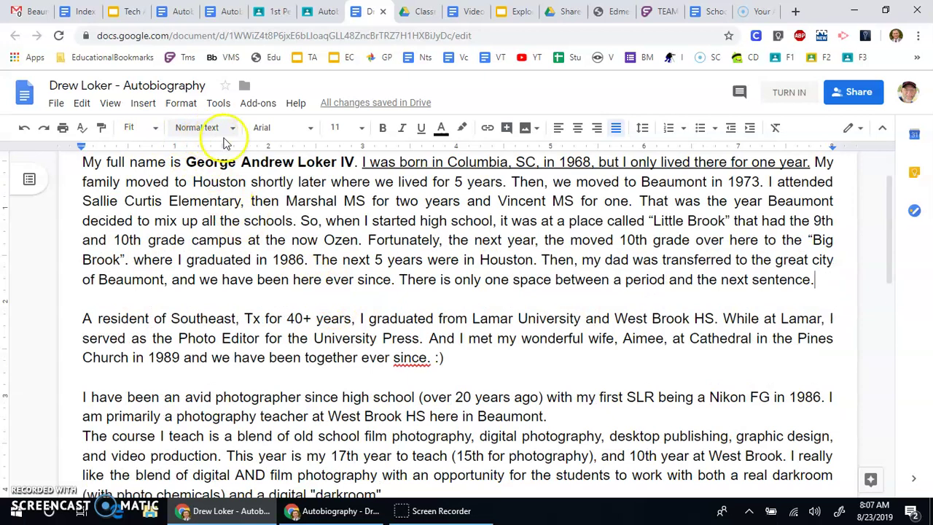
click(156, 134)
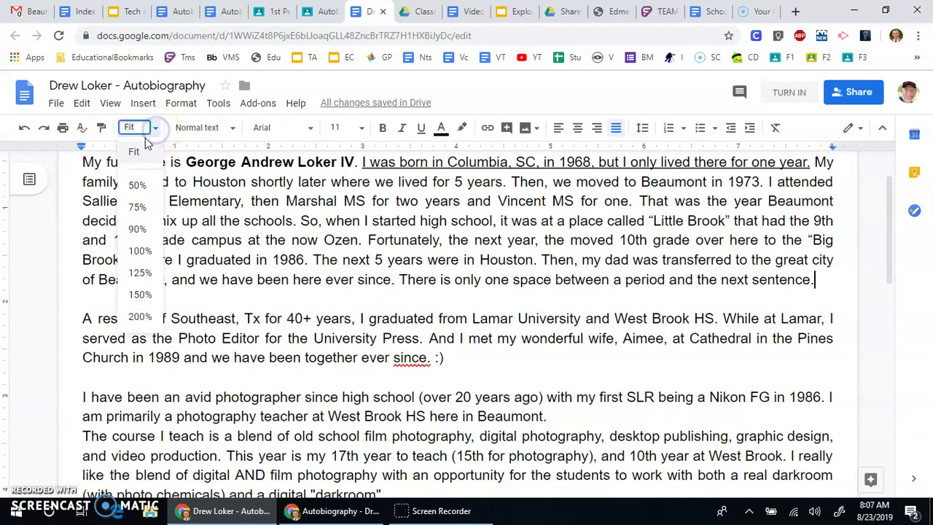
click(139, 186)
scroll(431, 241, up, 1)
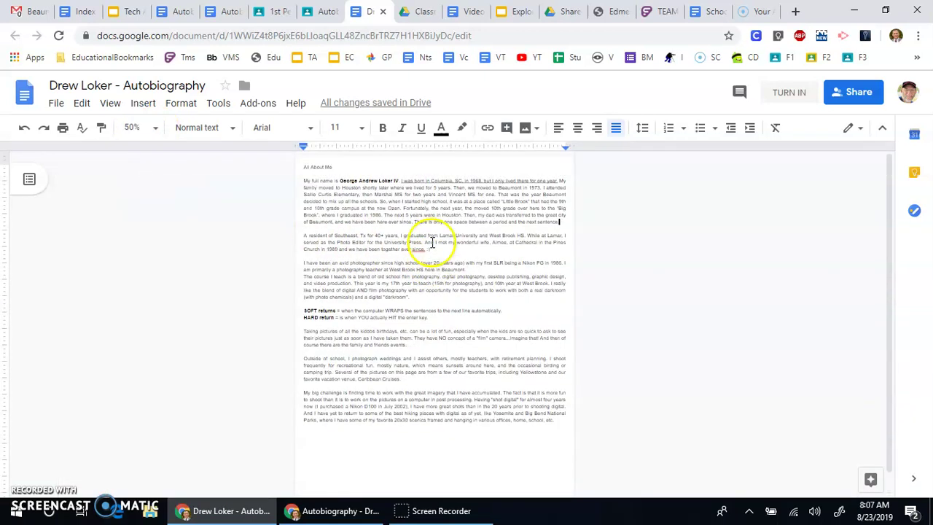
triple_click(374, 243)
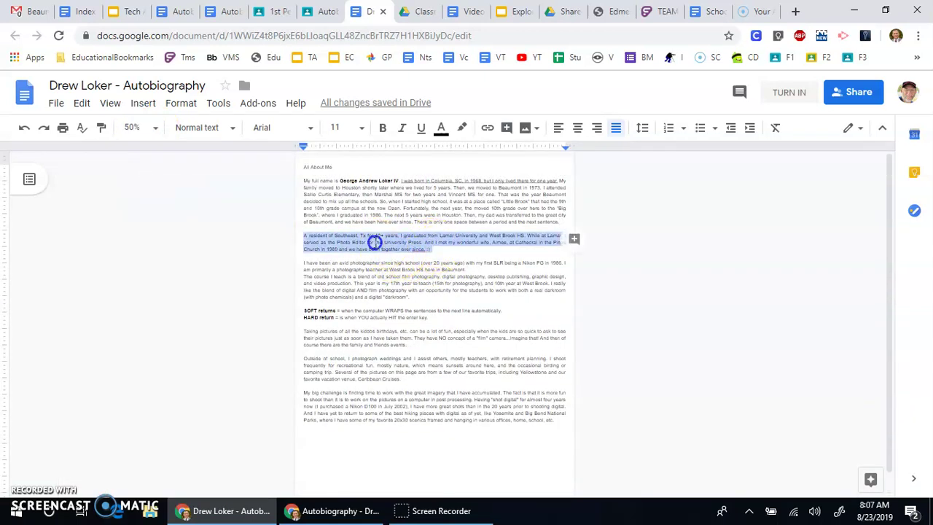
click(441, 253)
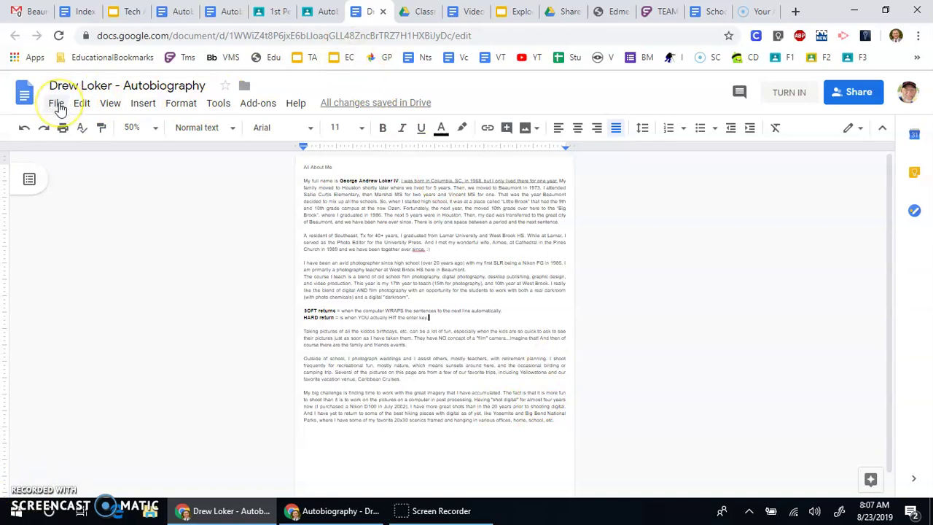
- Set the document's top, bottom, left and right page margins to 1 inch
click(57, 104)
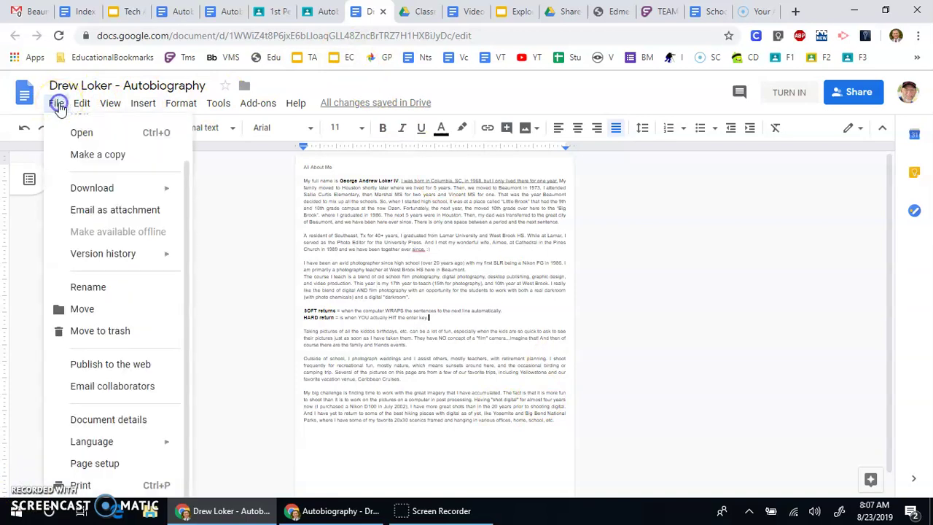
click(108, 465)
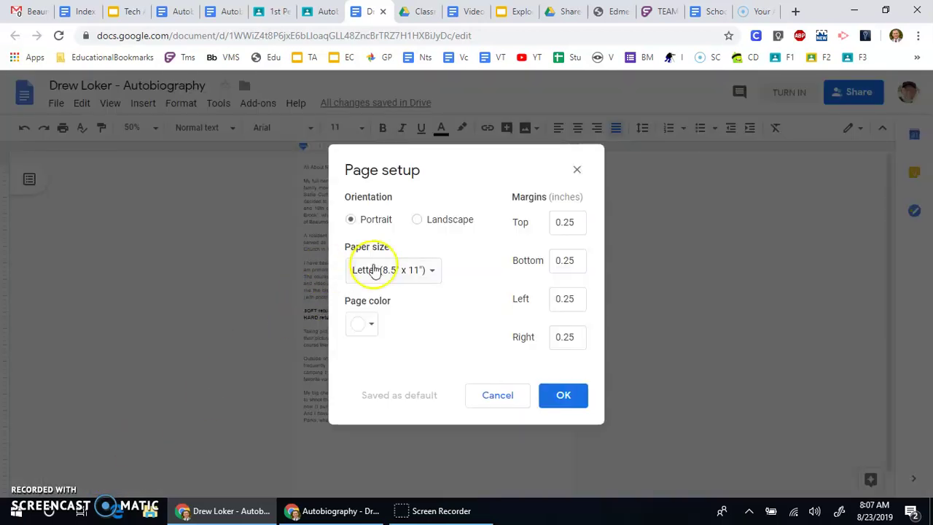
drag(579, 223, 539, 227)
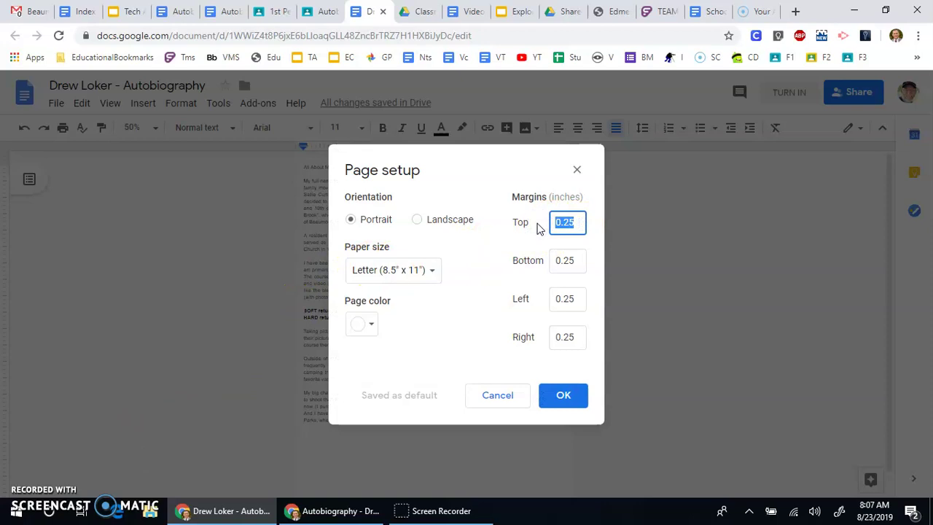
text(1)
key(Tab)
text(1)
key(Tab)
text(1)
key(Tab)
text(1)
click(558, 395)
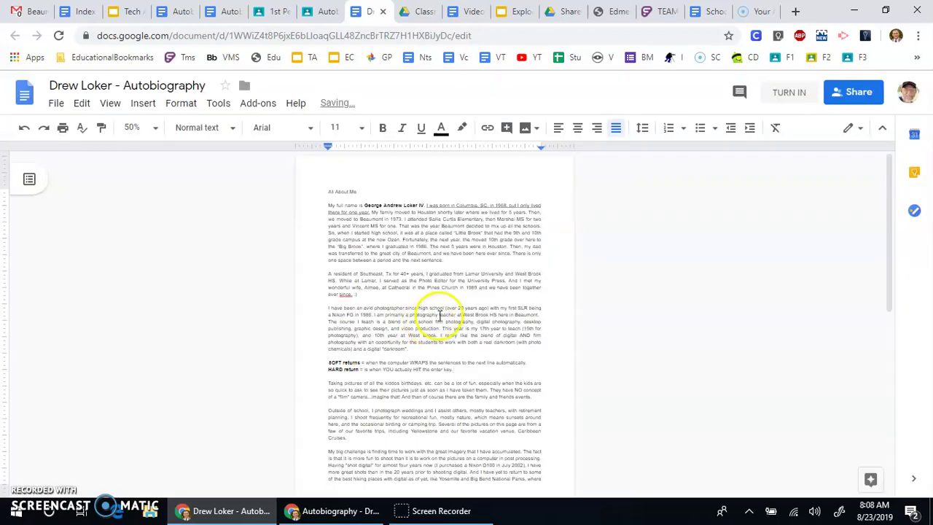
- Examine how the text flows across the pages with the new margins, from the title to the final lines
scroll(430, 313, down, 2)
scroll(440, 315, down, 2)
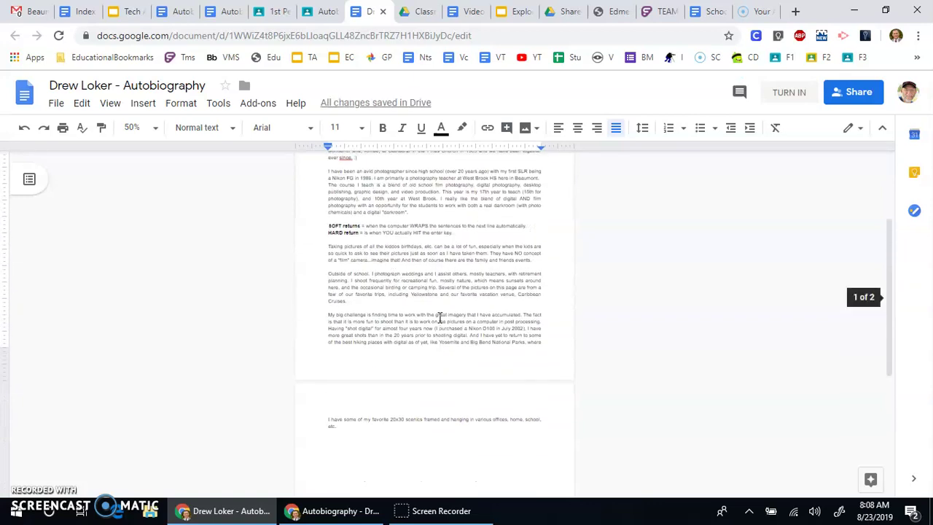
scroll(440, 319, up, 2)
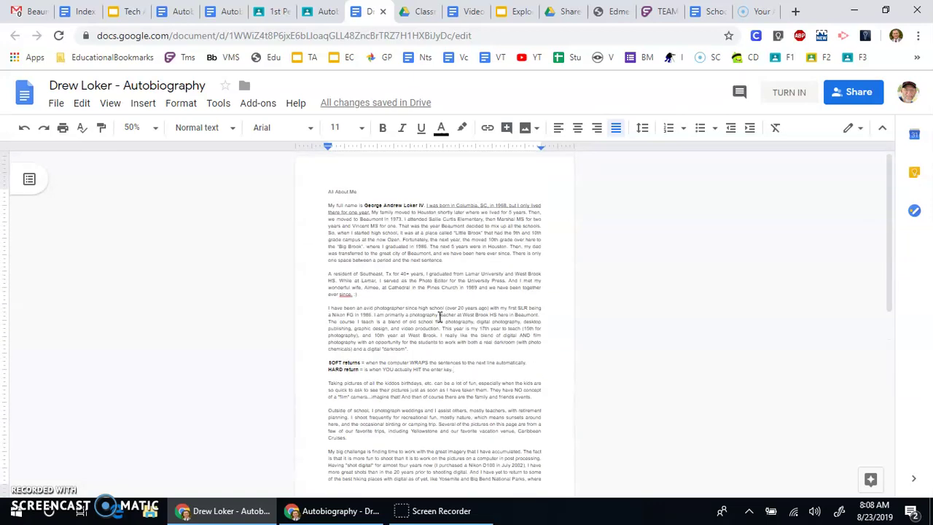
scroll(439, 318, down, 2)
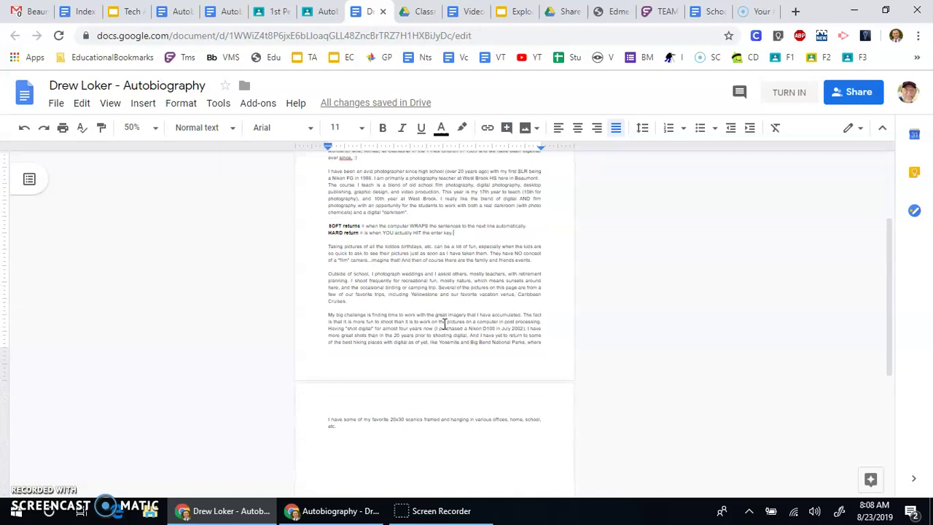
scroll(444, 323, down, 1)
scroll(446, 326, up, 2)
click(455, 330)
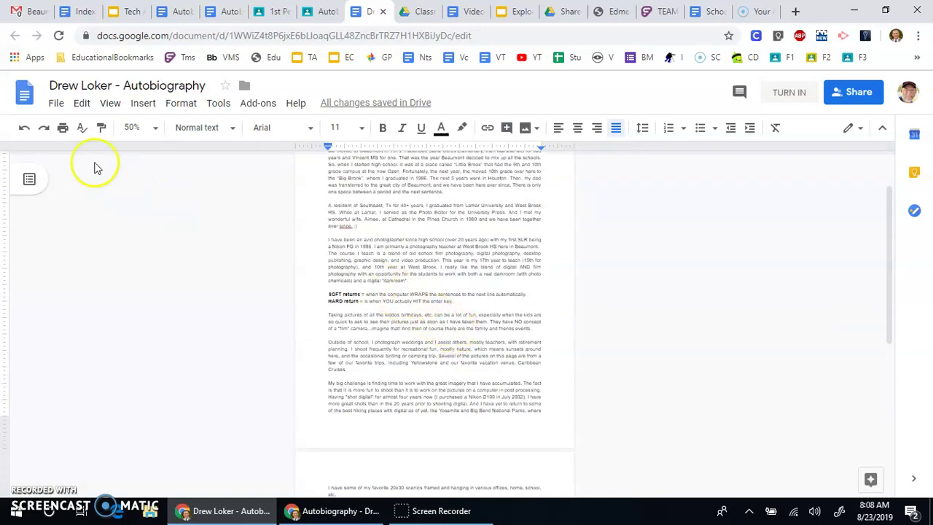
click(56, 103)
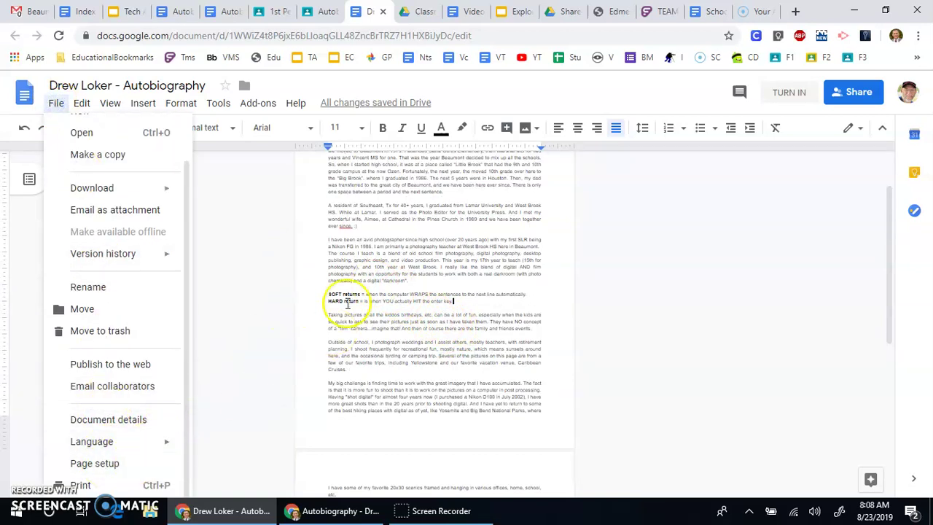
click(349, 293)
scroll(371, 270, up, 2)
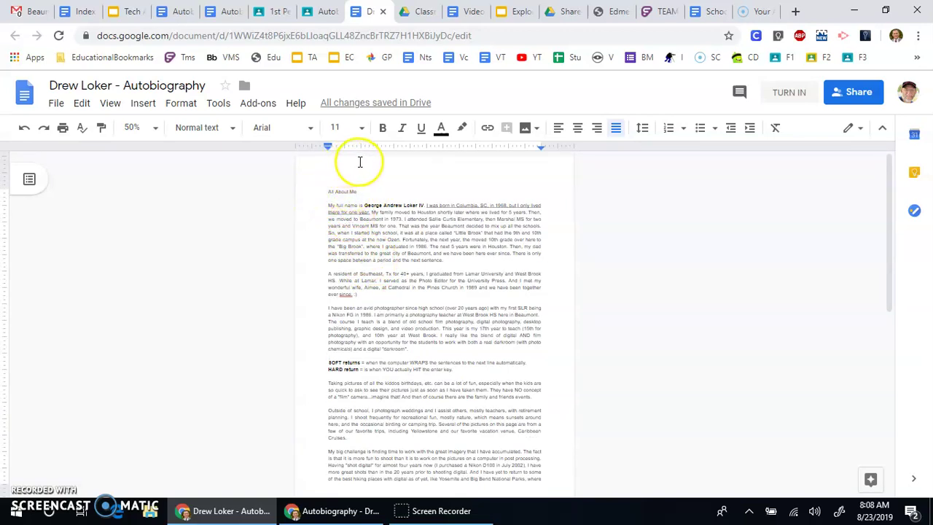
- Turn Print layout off to compare the page display, and turn it back on
click(111, 103)
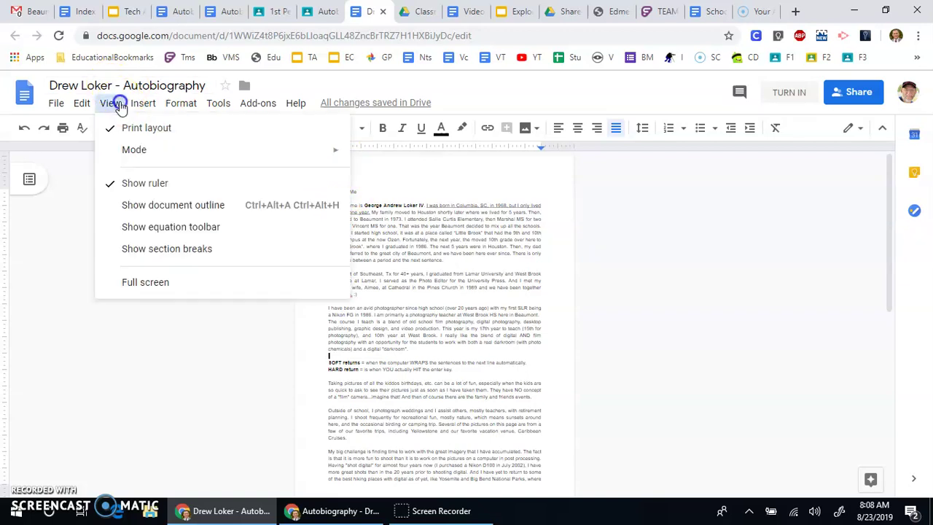
click(146, 130)
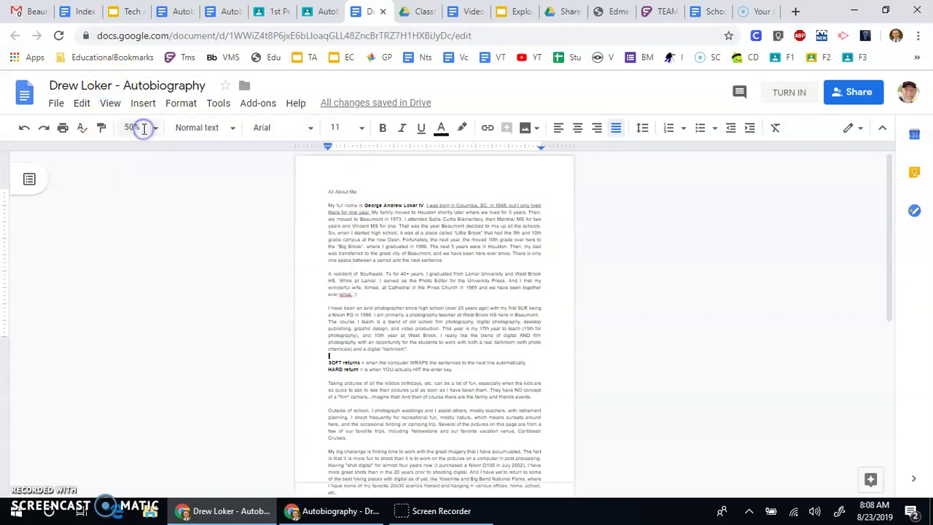
click(110, 104)
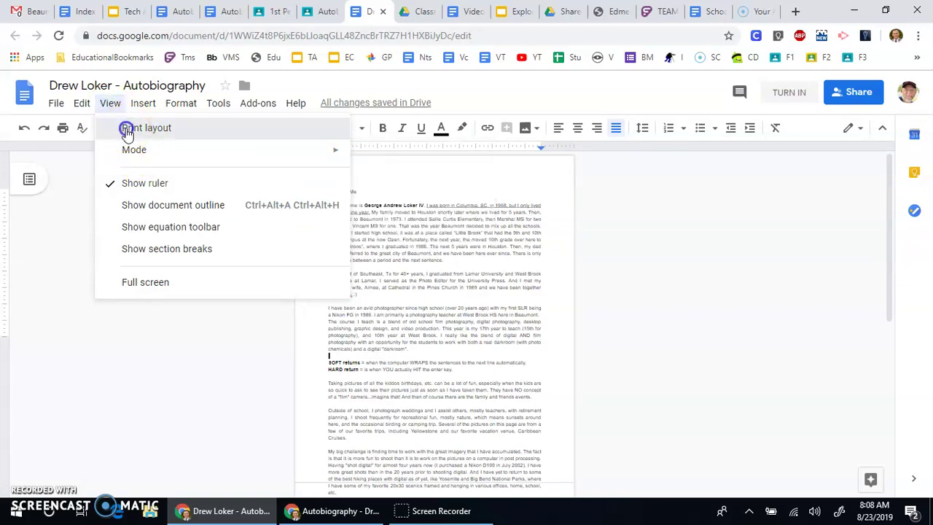
click(130, 130)
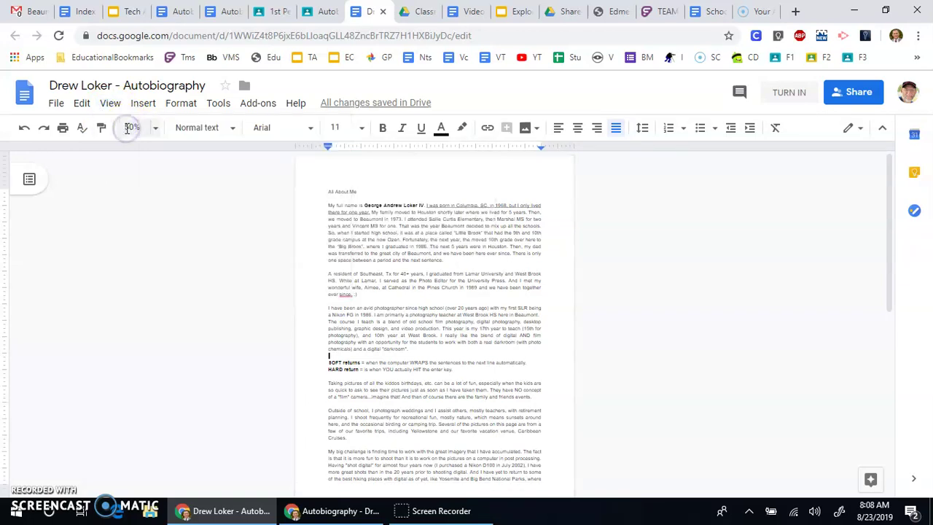
- Add a page header with "A", "Autobiography" and the author's last name and first name, separated by tabs
double_click(386, 161)
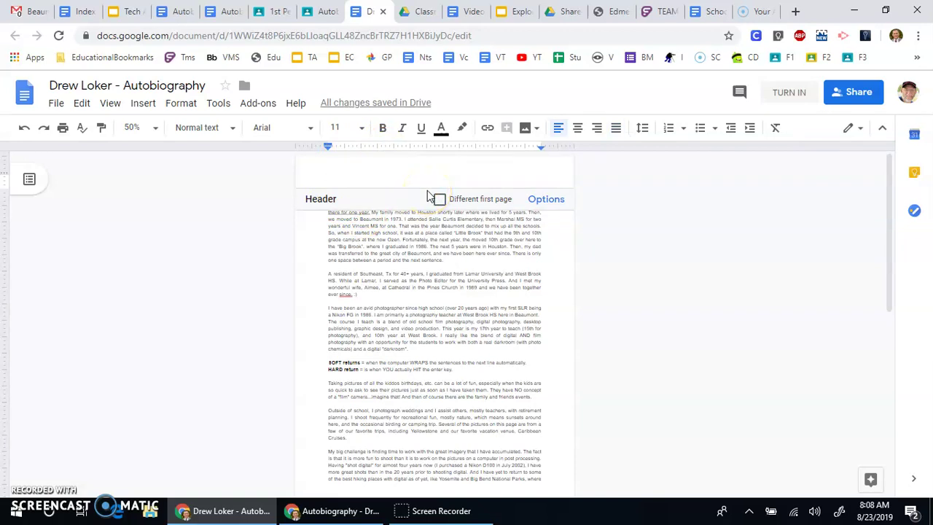
text(D)
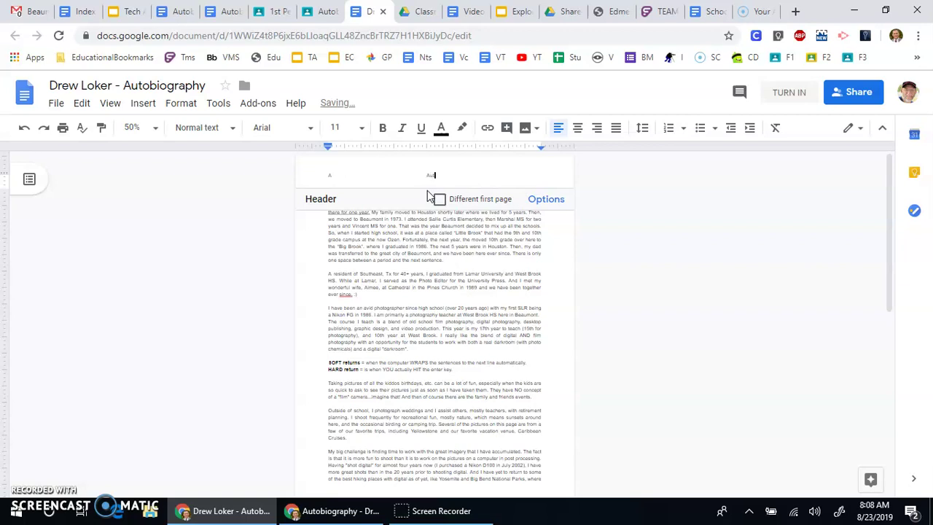
text(obiography)
key(ctrl+Tab)
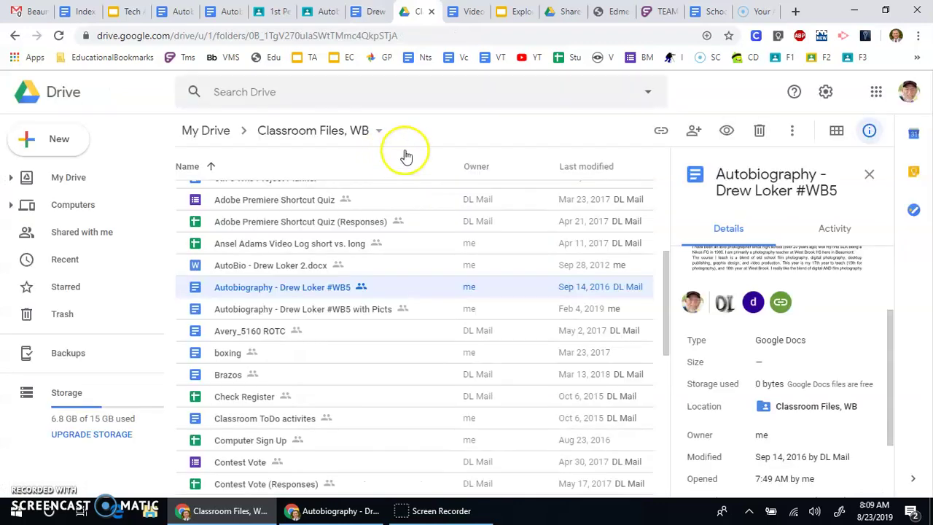
click(373, 12)
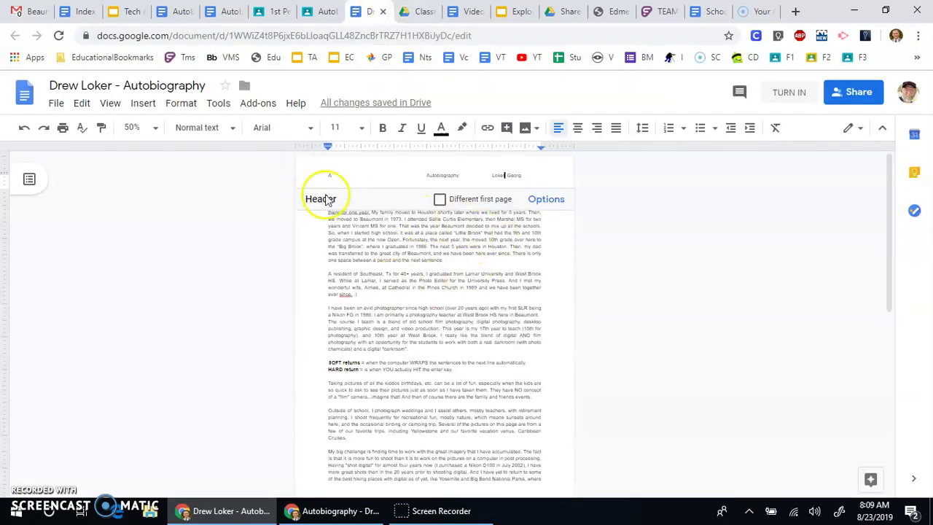
- Set the zoom to Fit and complete the author's first name in the header
click(156, 129)
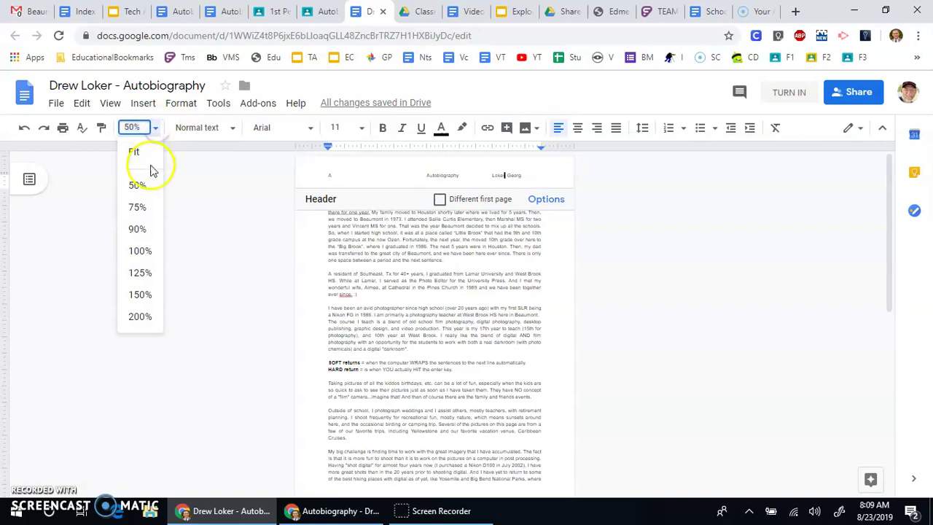
click(137, 153)
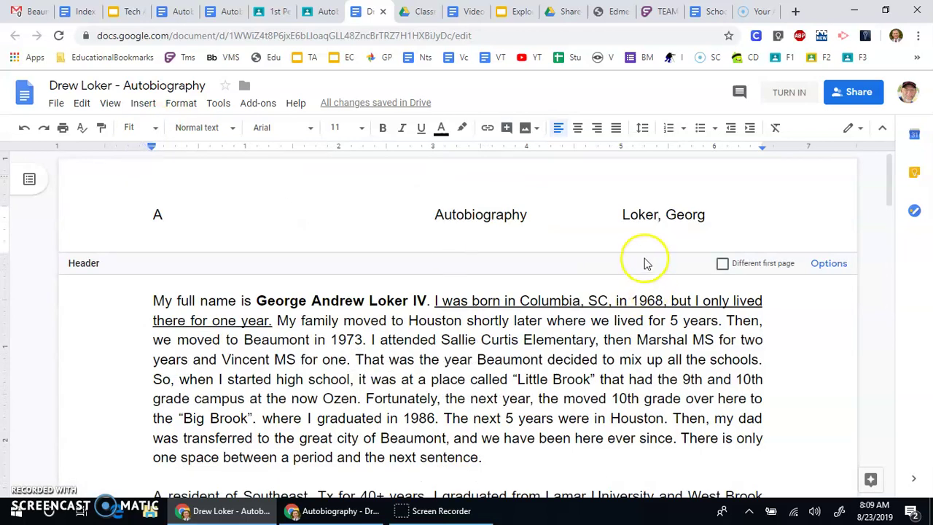
click(708, 215)
text(e)
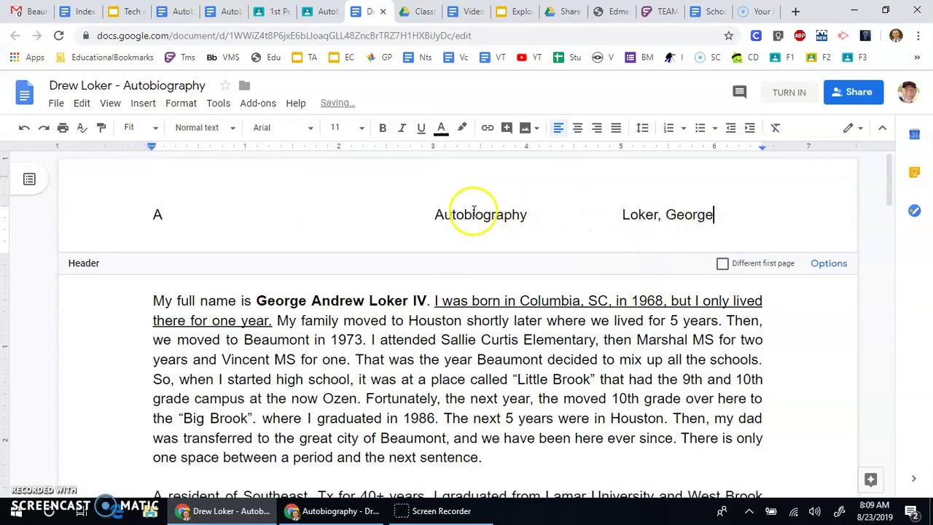
- Remove one tab before "Autobiography" in the header, add two tabs before the author's name, and return to the body text
click(435, 215)
key(BackSpace)
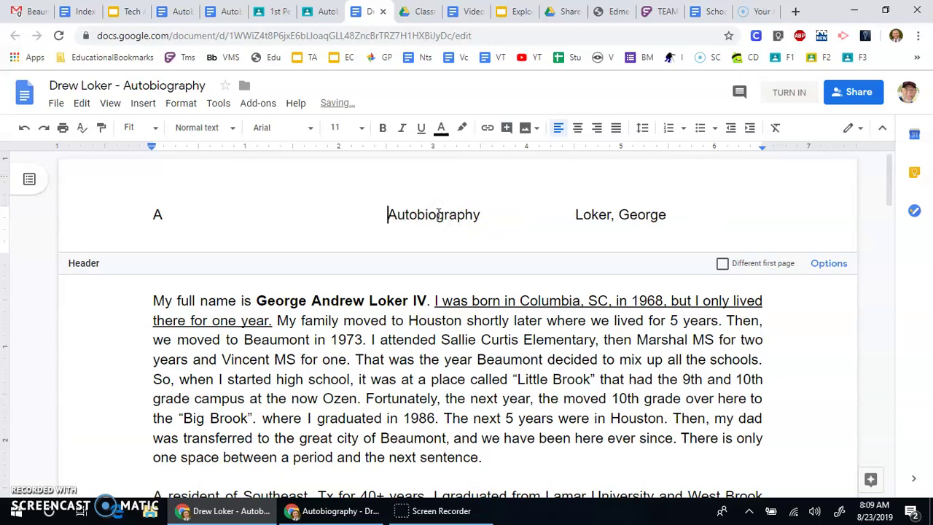
click(565, 213)
key(Tab)
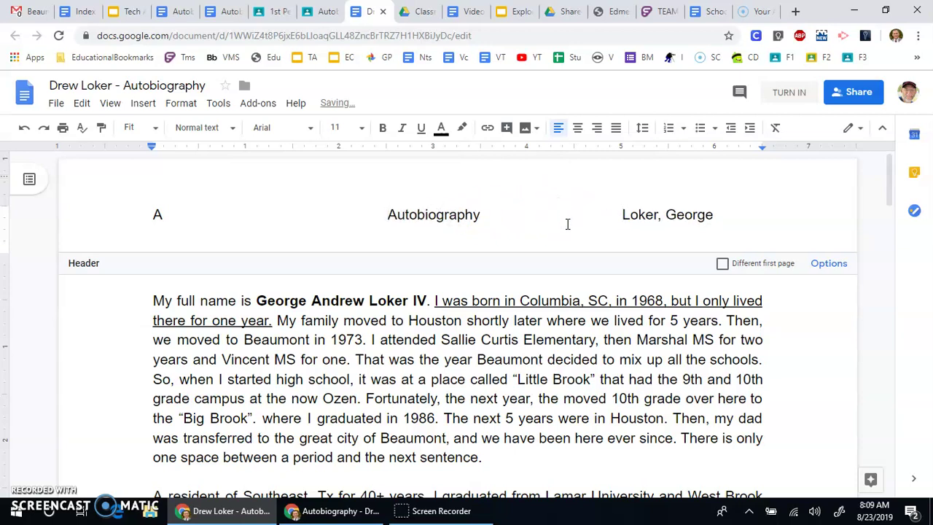
key(Tab)
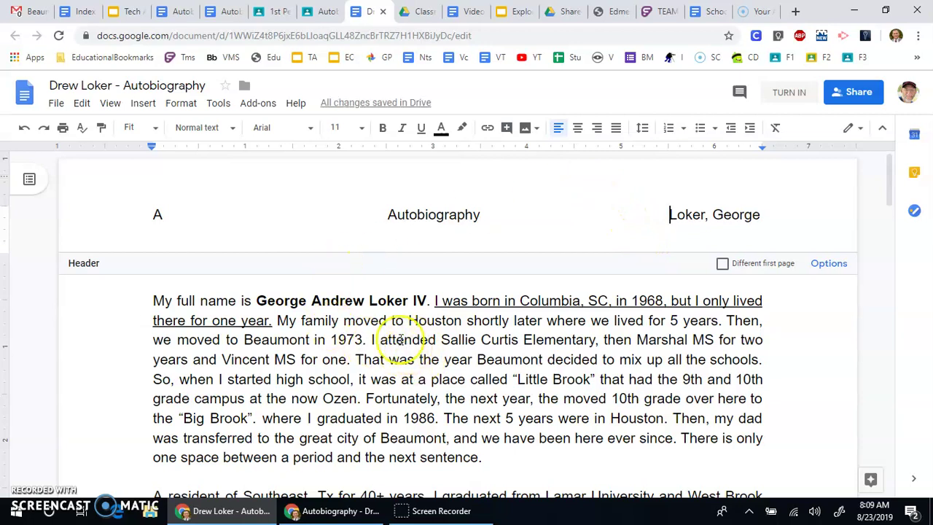
click(421, 357)
double_click(423, 357)
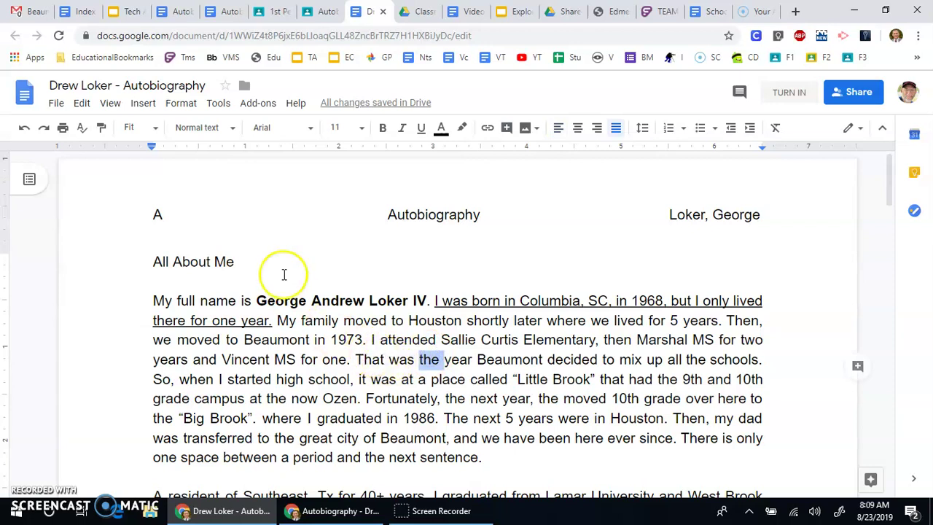
- Center the "All About Me" title above the first paragraph
drag(234, 263, 146, 261)
key(ctrl+e)
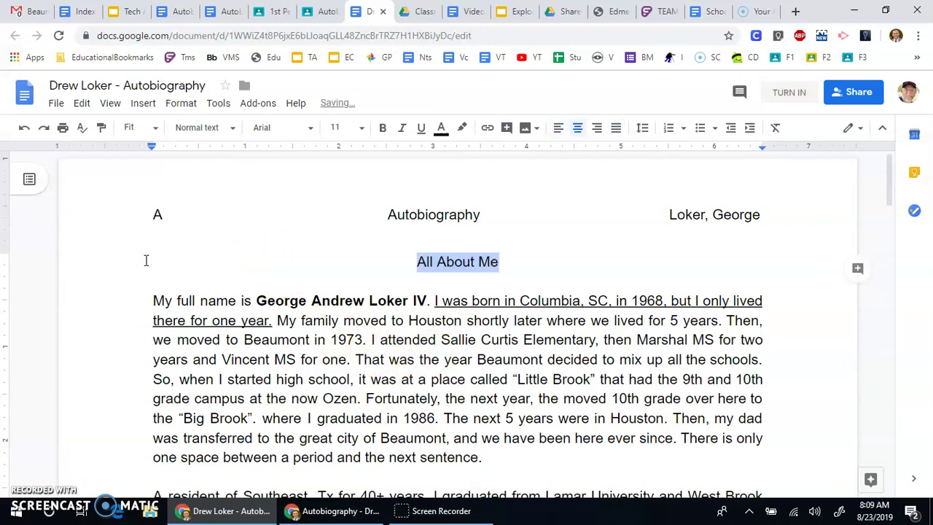
click(396, 356)
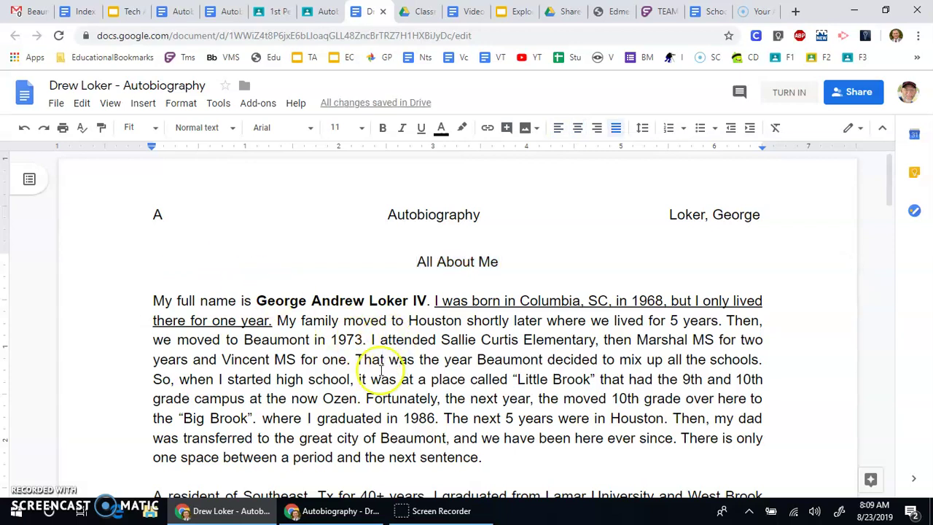